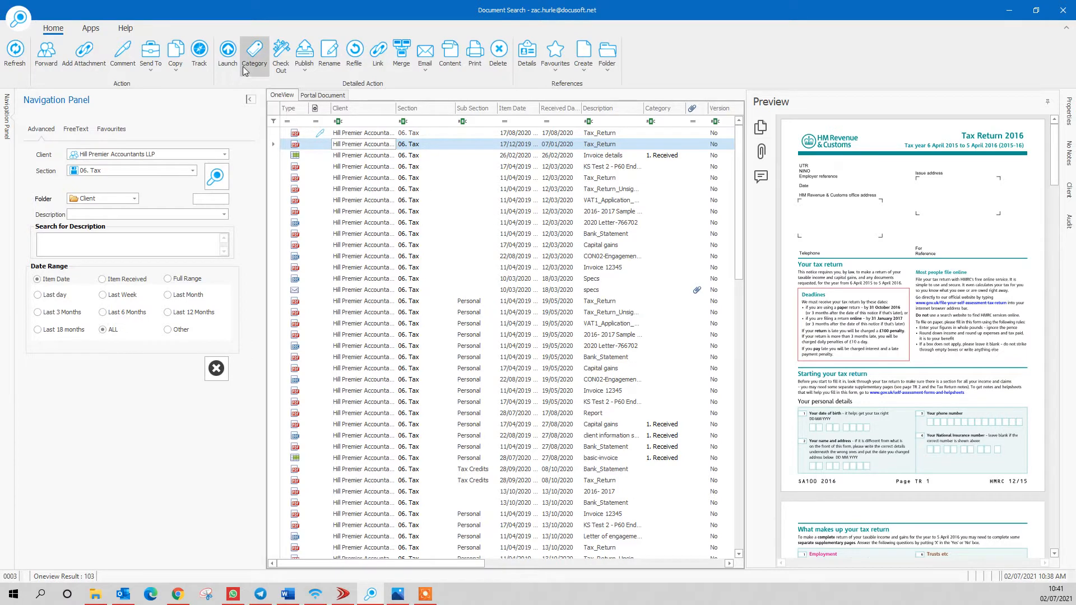
# - Check out the 2016 Tax_Return document from the search results for editing
pyautogui.click(276, 70)
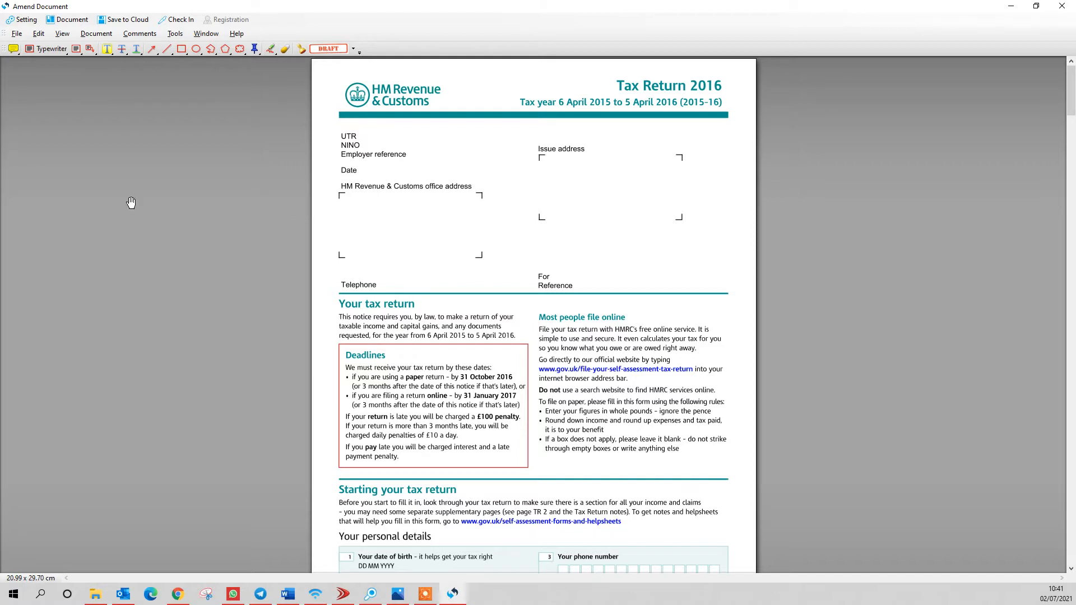
# - Start Sign Document and place the signature field in declaration box 22
pyautogui.click(90, 36)
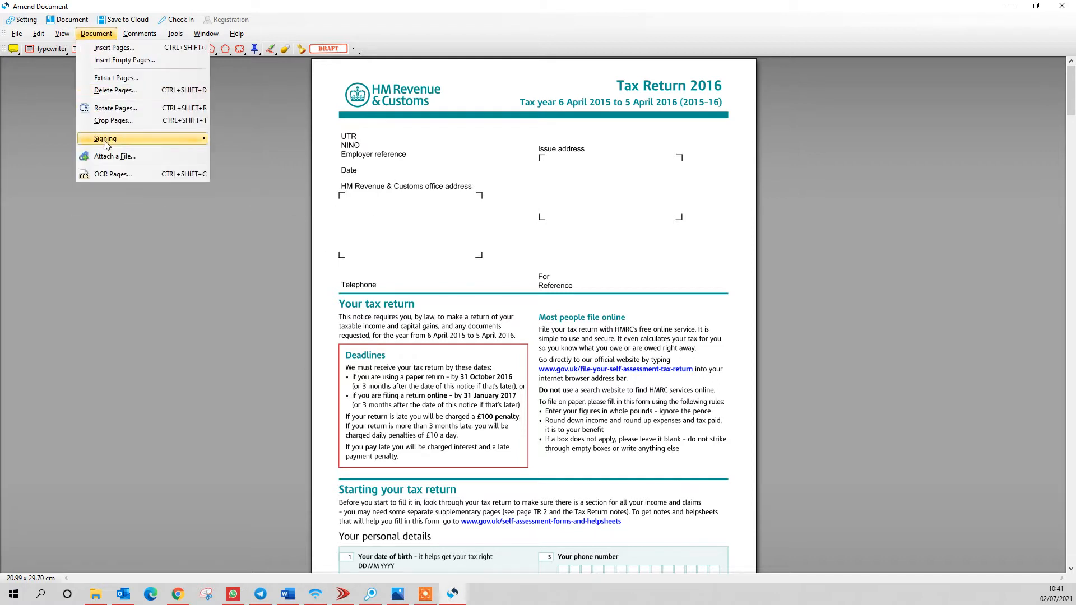
pyautogui.moveTo(111, 145)
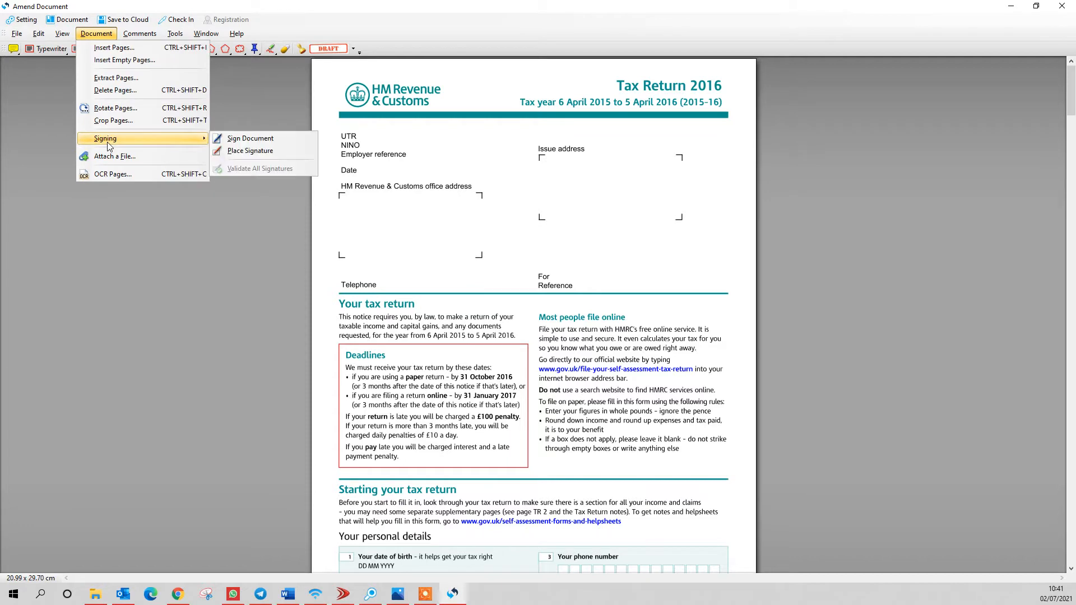
pyautogui.click(239, 140)
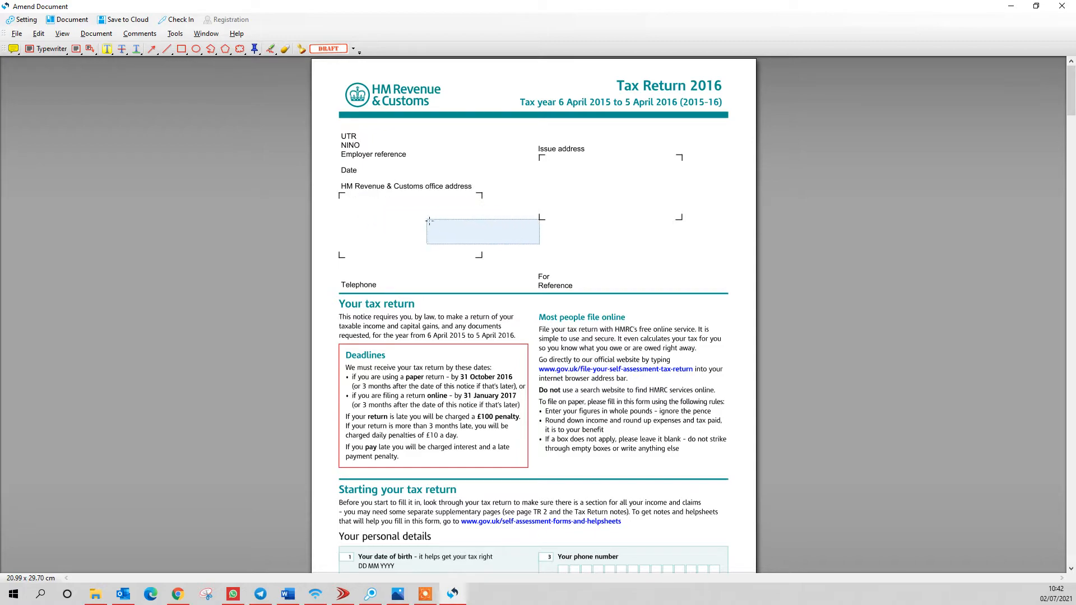
pyautogui.scroll(-2, 459, 201)
pyautogui.scroll(-18, 458, 201)
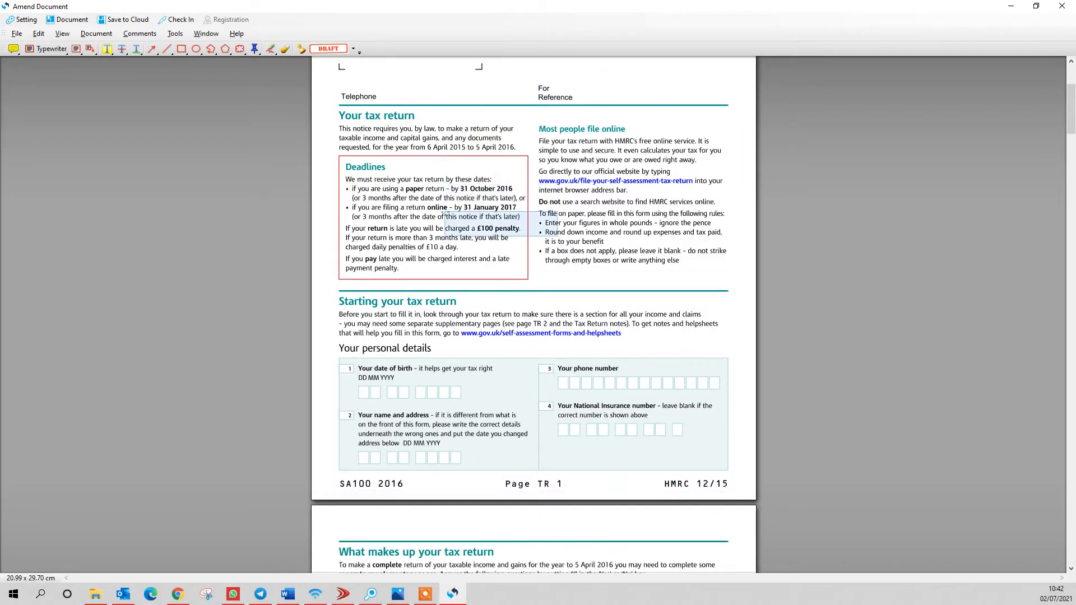
pyautogui.scroll(-20, 445, 213)
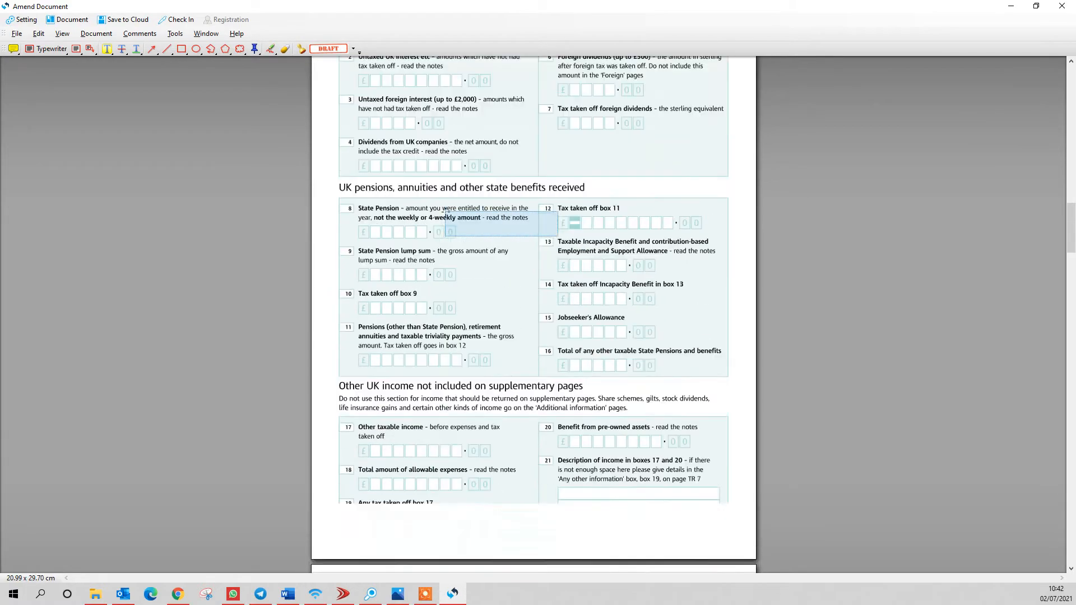
pyautogui.scroll(-20, 436, 272)
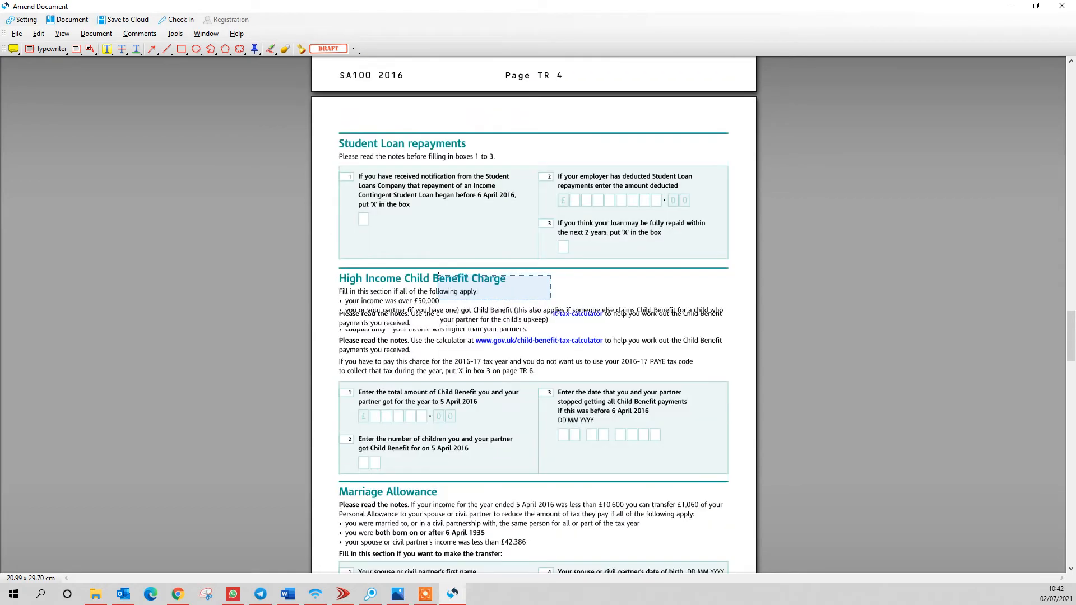
pyautogui.scroll(-15, 438, 276)
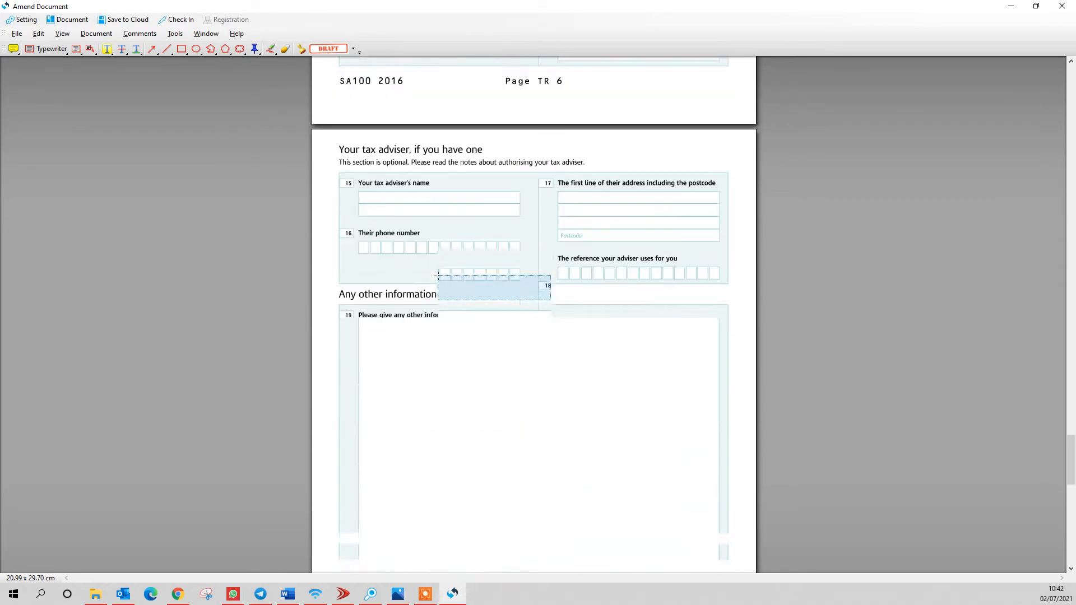
pyautogui.scroll(1, 434, 273)
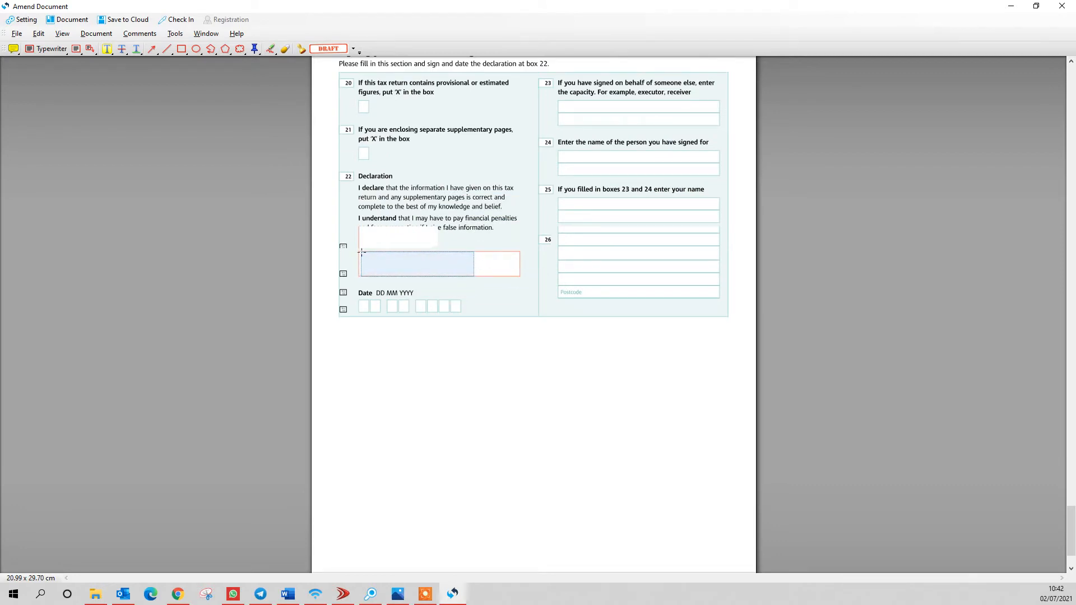
pyautogui.click(376, 282)
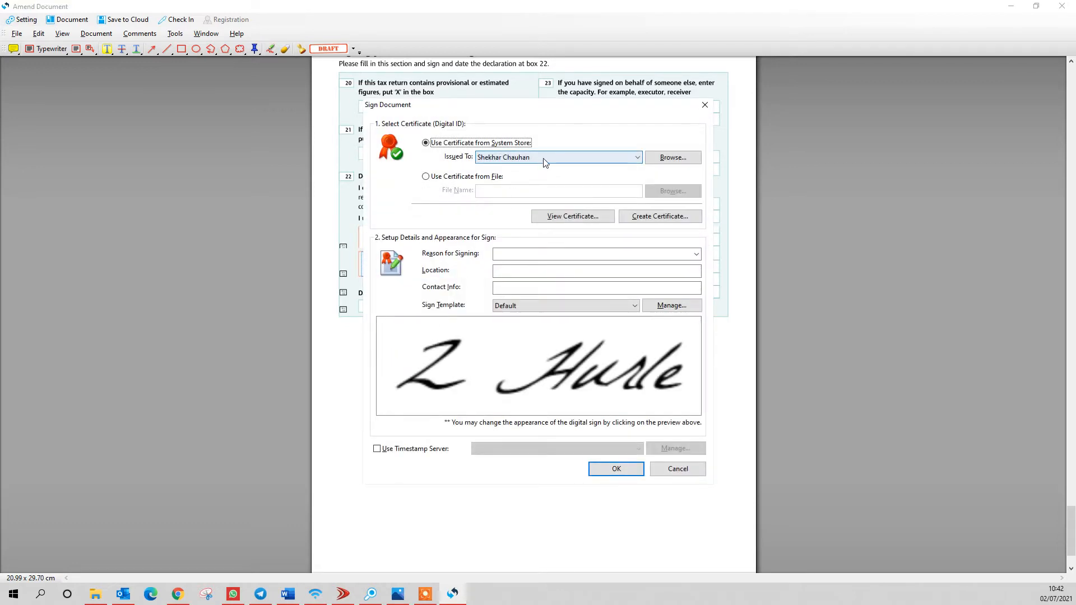
# - Select the second person's certificate under Issued To
pyautogui.click(627, 163)
pyautogui.click(549, 187)
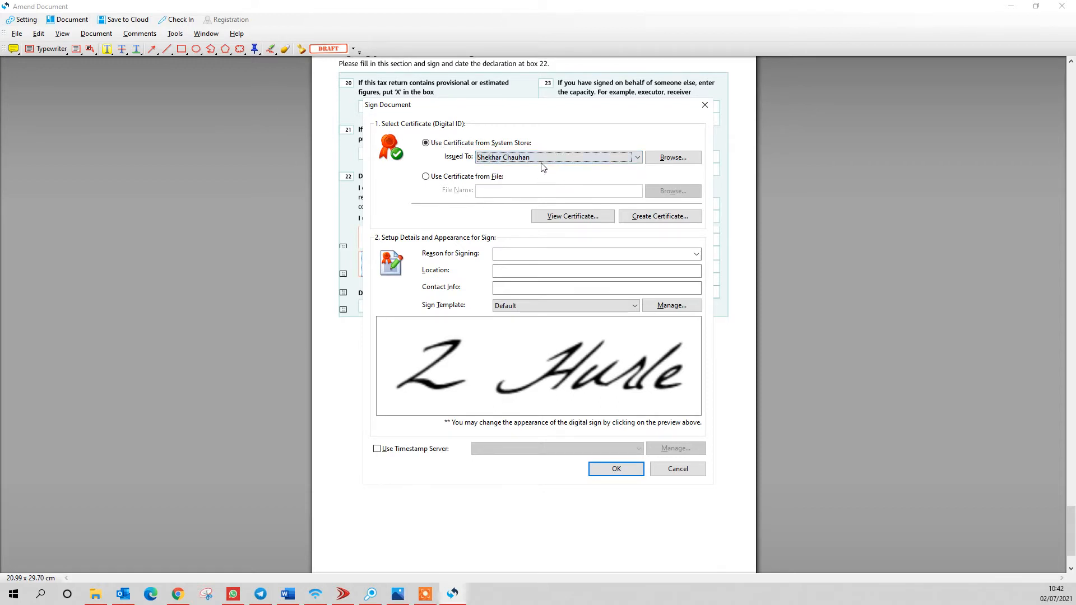
pyautogui.click(542, 157)
pyautogui.click(524, 178)
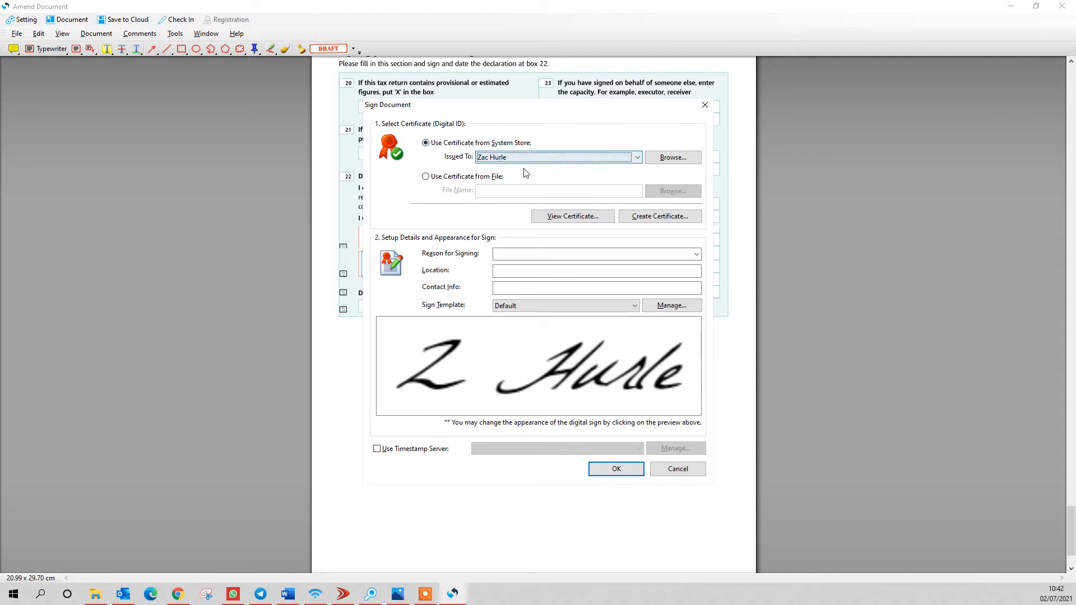
# - Begin creating a self-signed digital ID, cancel it, and reopen the certificate list
pyautogui.click(646, 218)
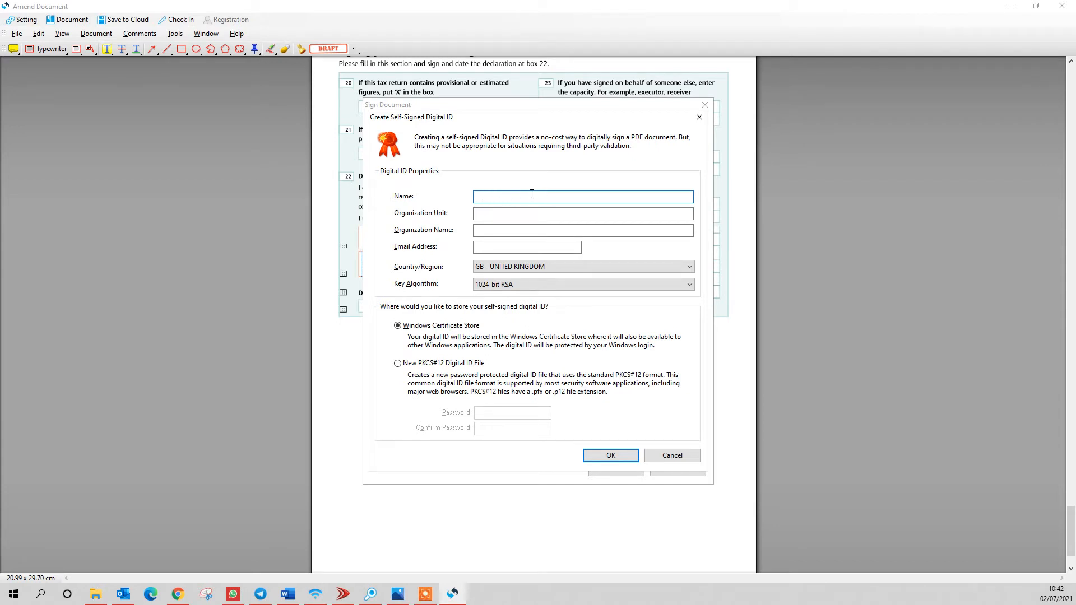
pyautogui.click(482, 231)
pyautogui.click(484, 248)
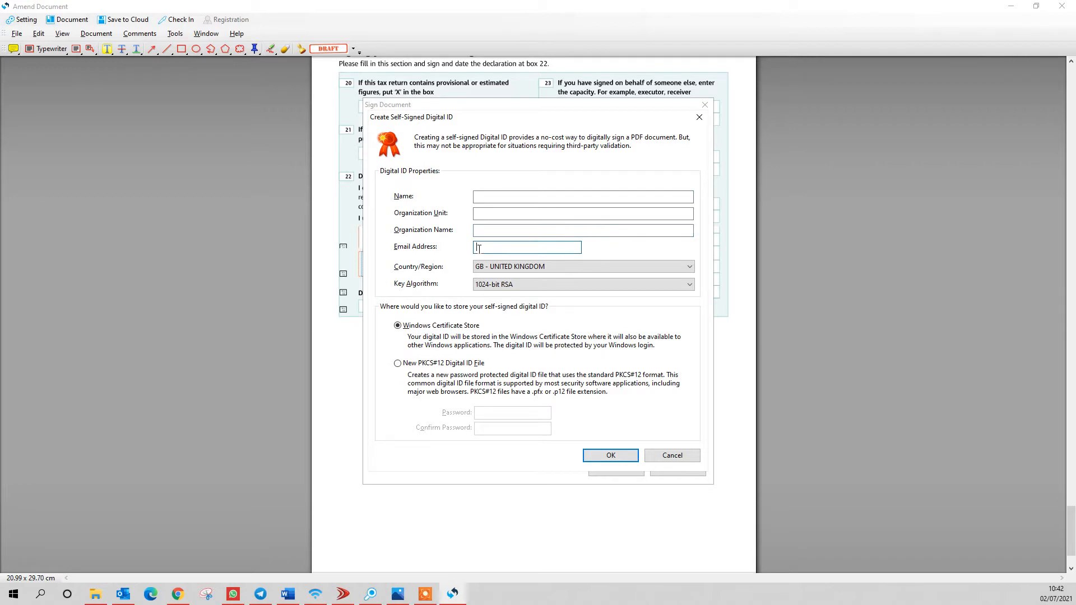
pyautogui.click(667, 455)
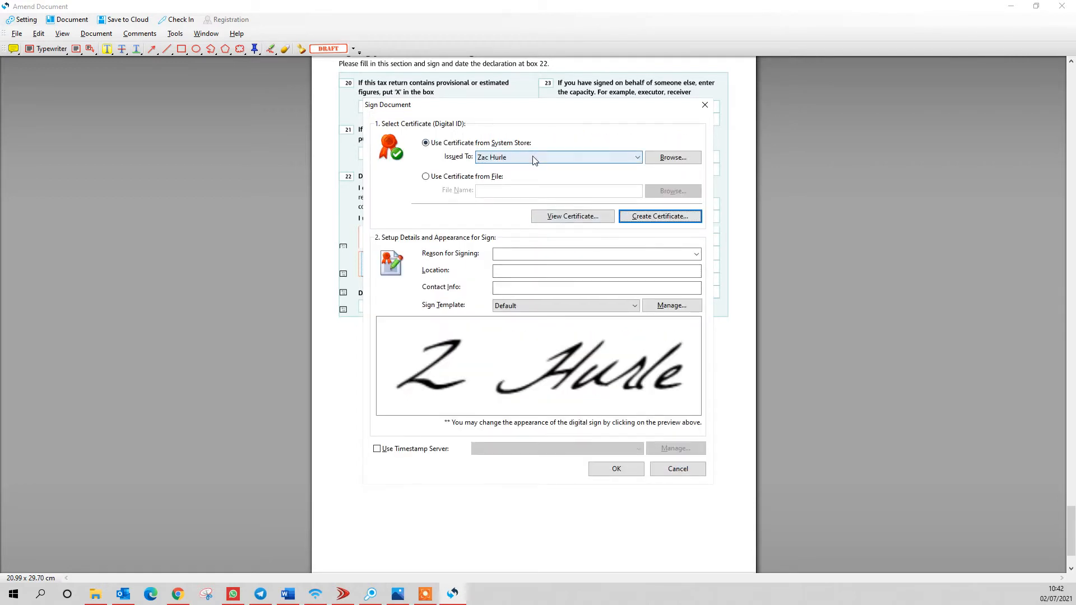
pyautogui.click(528, 158)
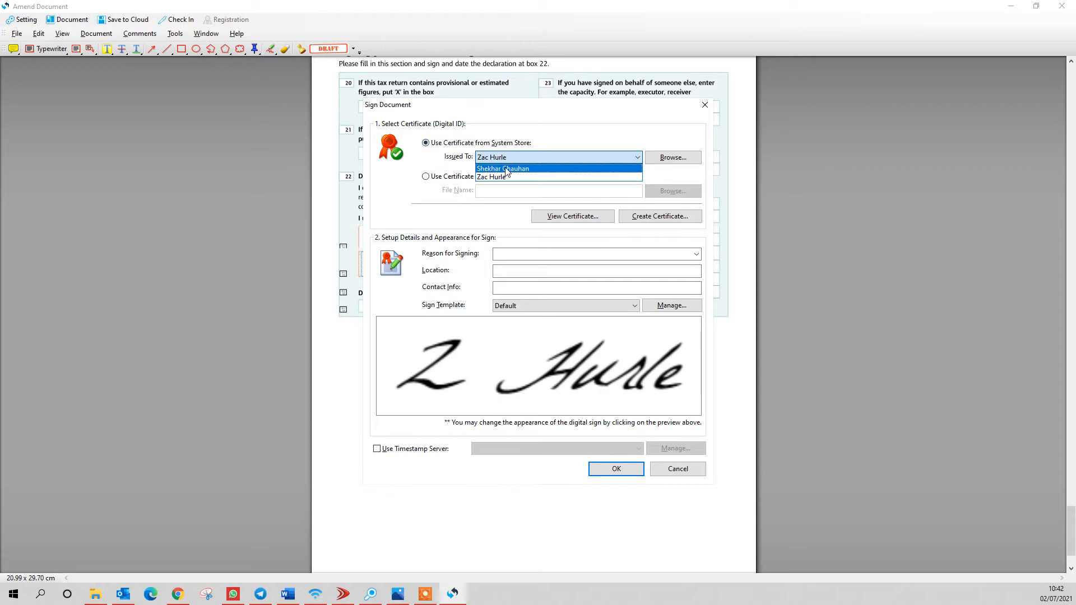
# - Keep the second person's certificate, reset Reason for Signing to <None>, and open Sign Template Manage
pyautogui.click(486, 178)
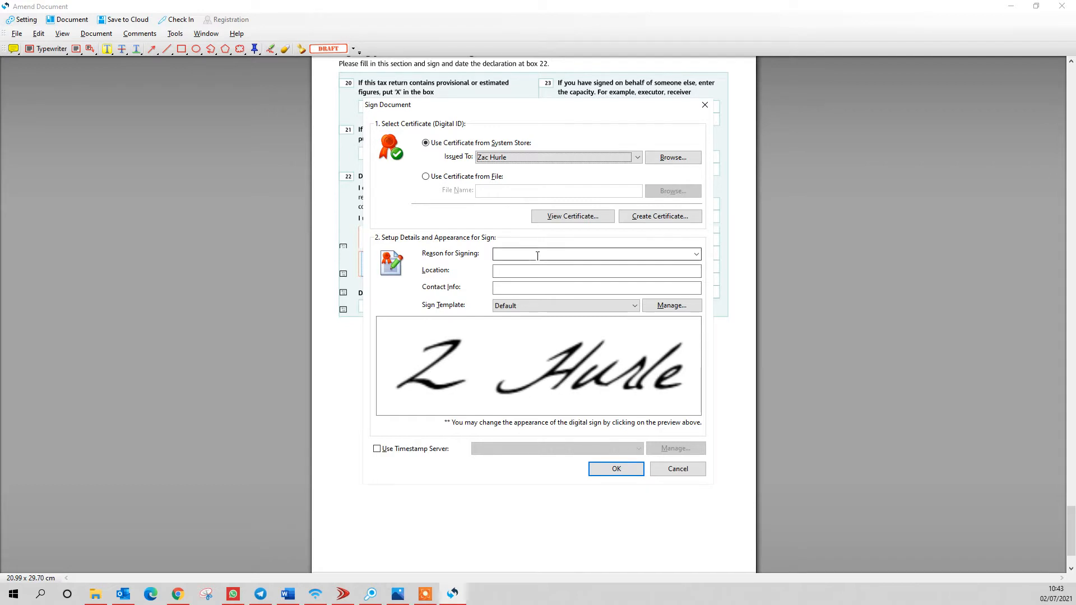
pyautogui.click(515, 255)
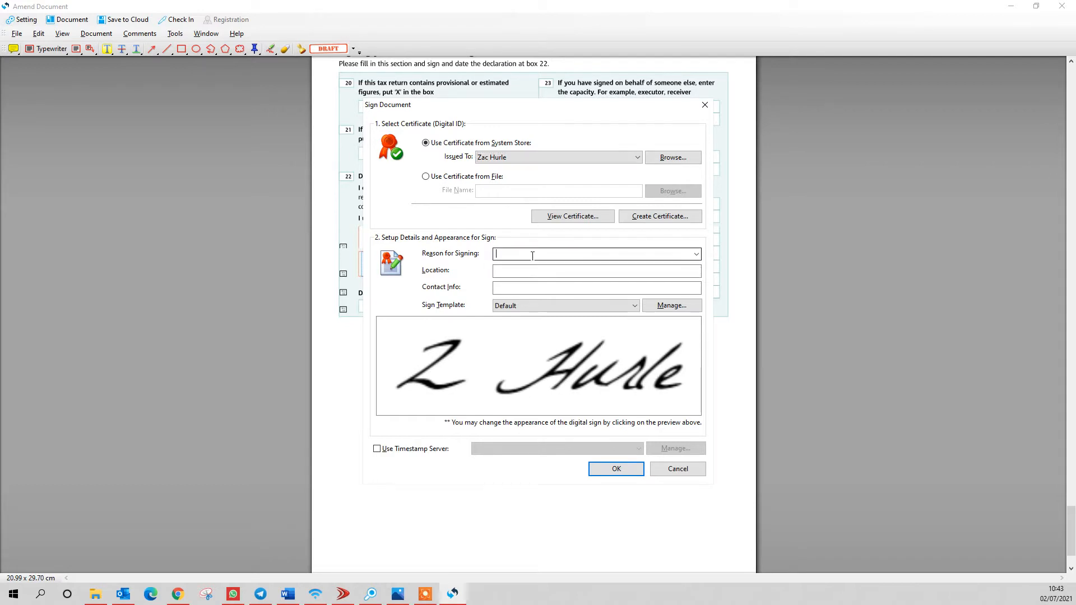
pyautogui.click(697, 255)
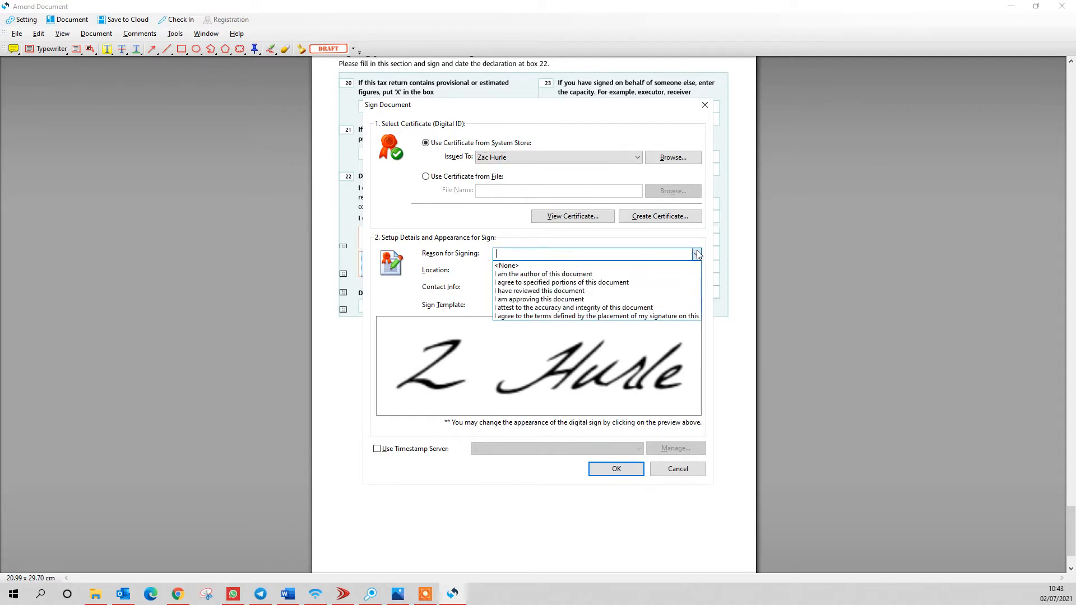
pyautogui.click(516, 274)
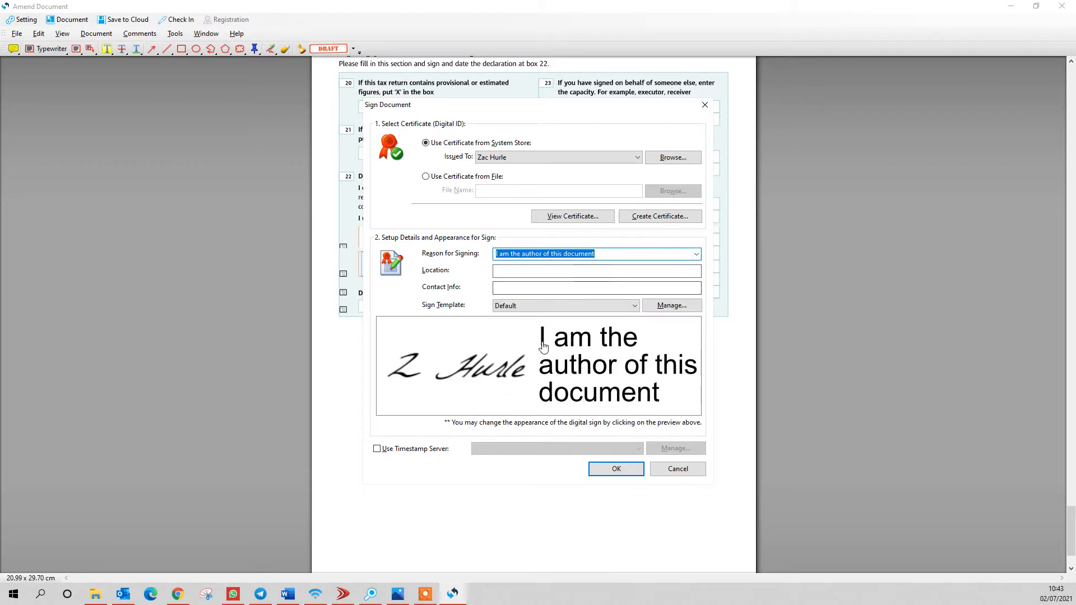
pyautogui.click(541, 254)
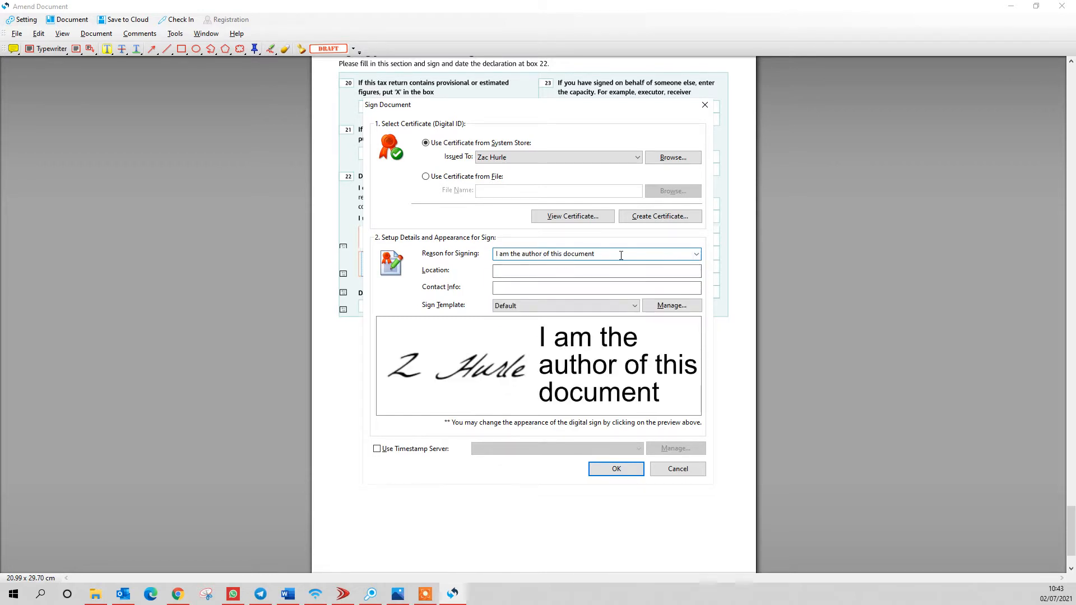
pyautogui.click(698, 255)
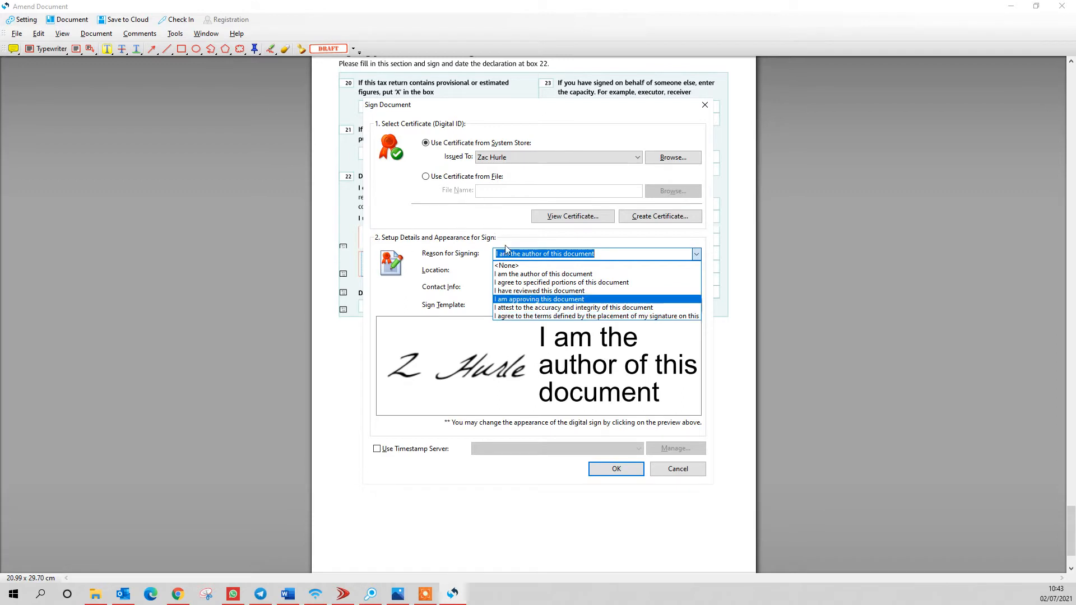
pyautogui.click(506, 266)
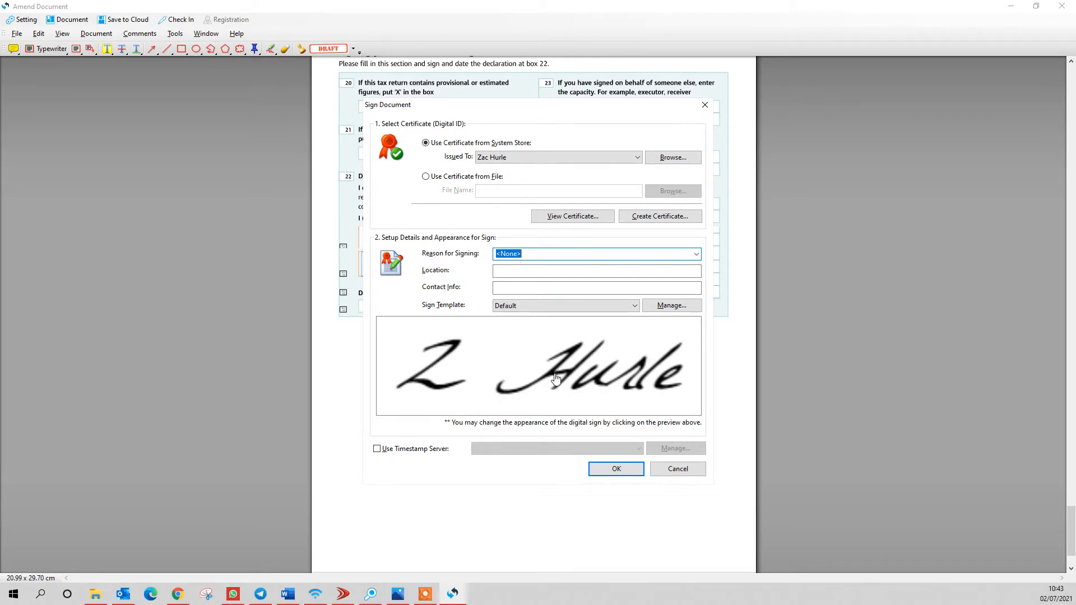
pyautogui.click(672, 307)
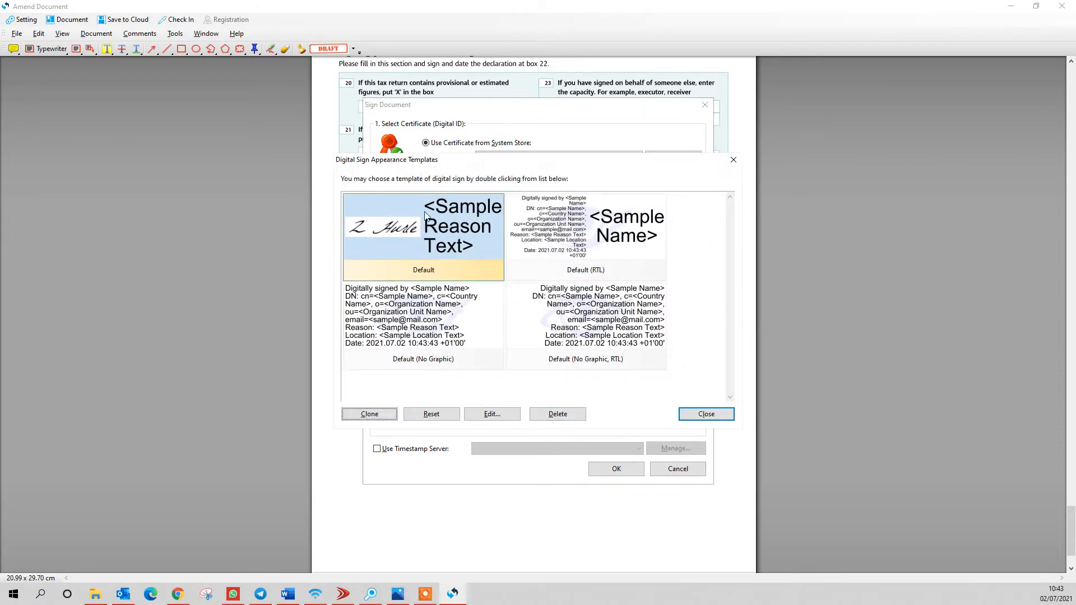
# - Update the Default appearance template with the handwritten signature image and Auto text direction
pyautogui.click(421, 256)
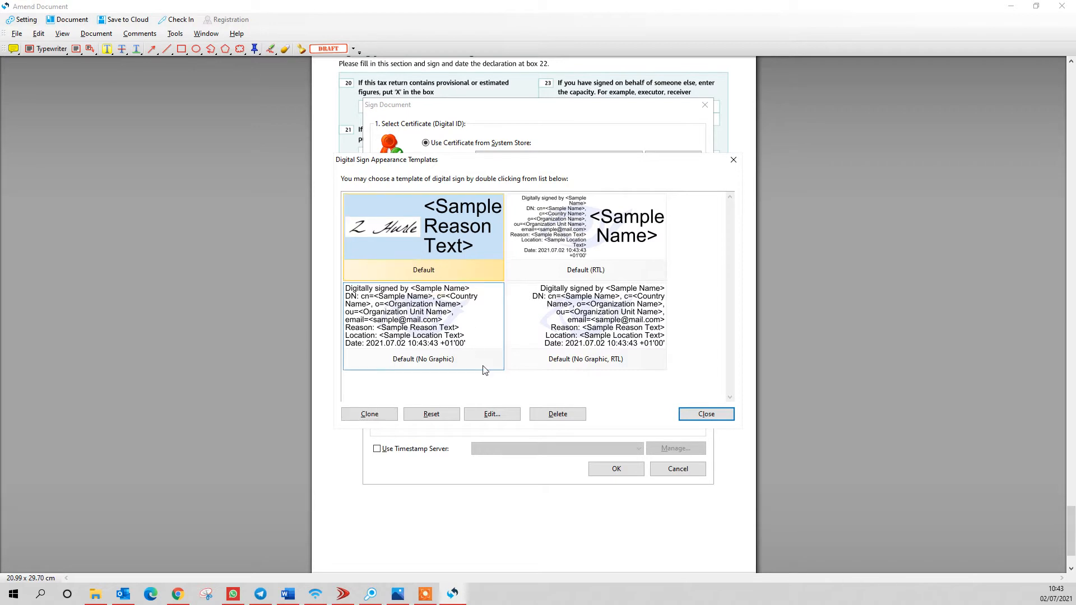
pyautogui.click(494, 414)
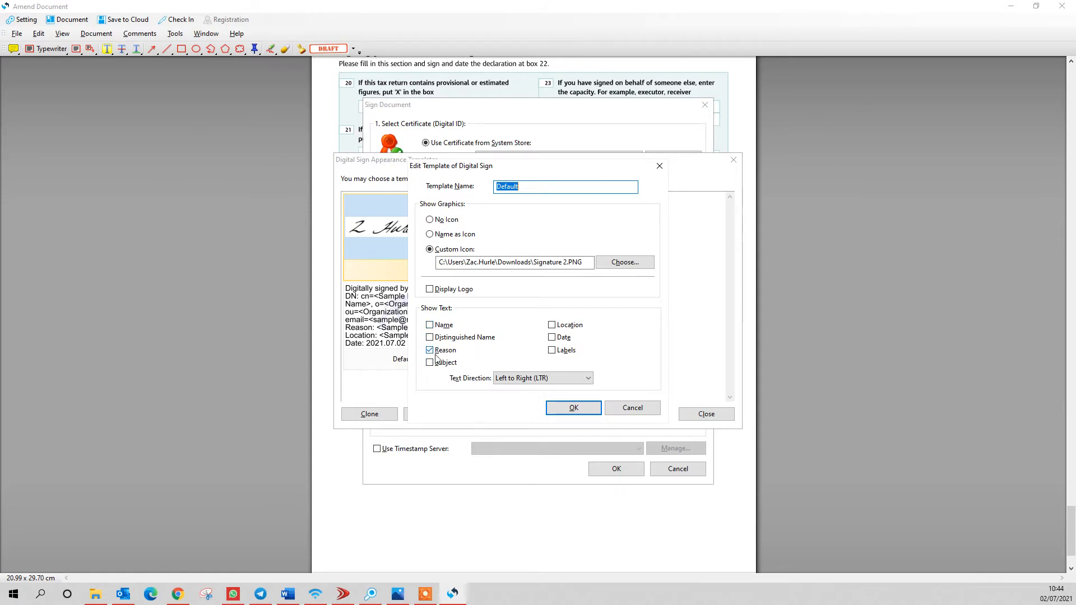
pyautogui.click(530, 379)
pyautogui.click(514, 391)
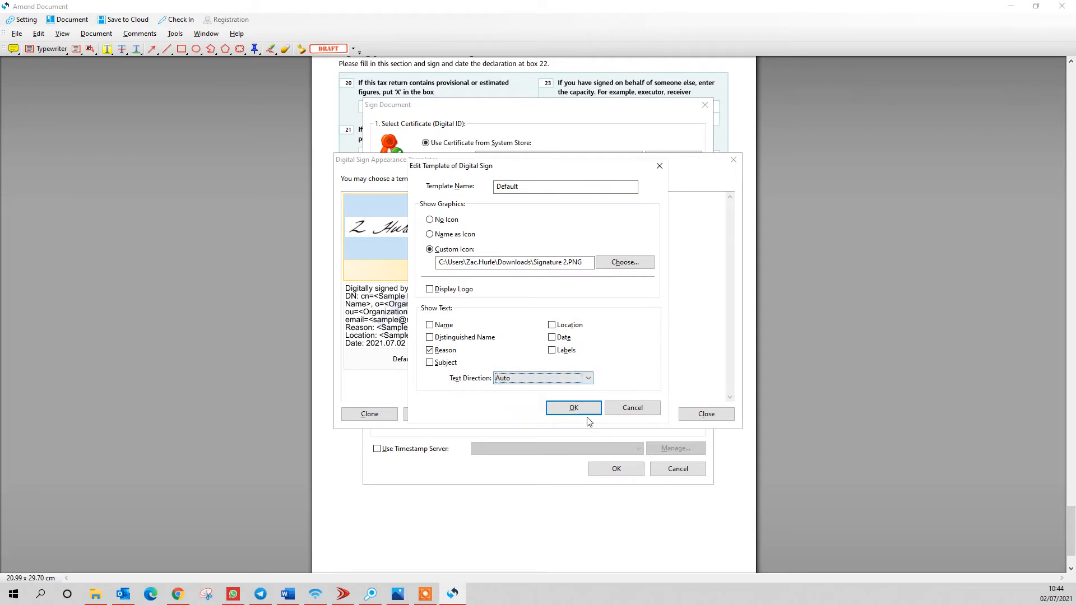
pyautogui.click(572, 408)
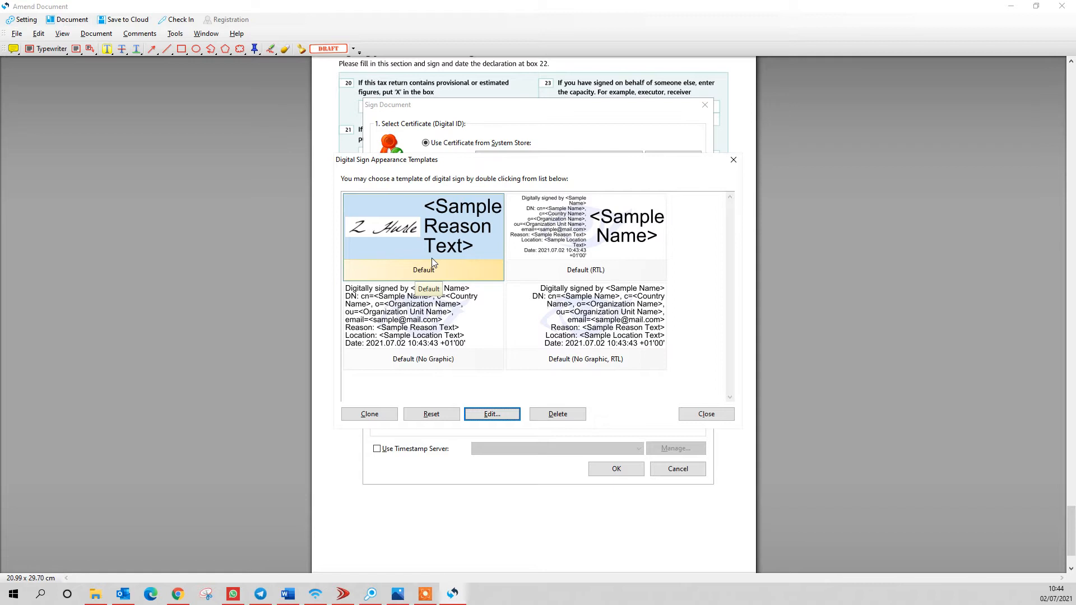
# - Close the templates list and choose the first signer's certificate
pyautogui.click(733, 160)
pyautogui.click(533, 157)
pyautogui.click(518, 171)
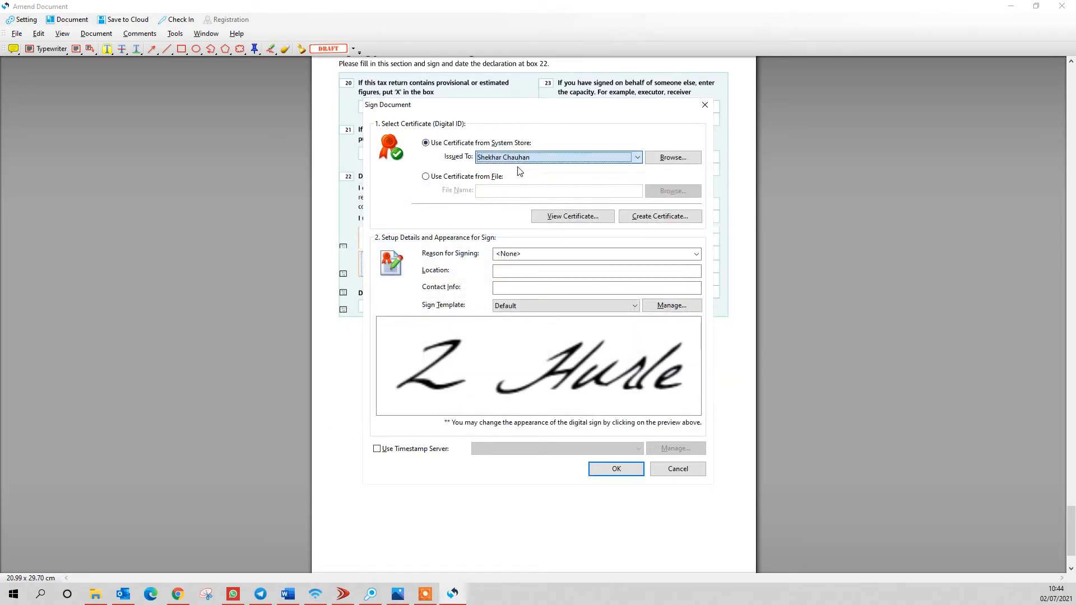
# - Clone the Default appearance template and rename the copy after the signer
pyautogui.click(672, 305)
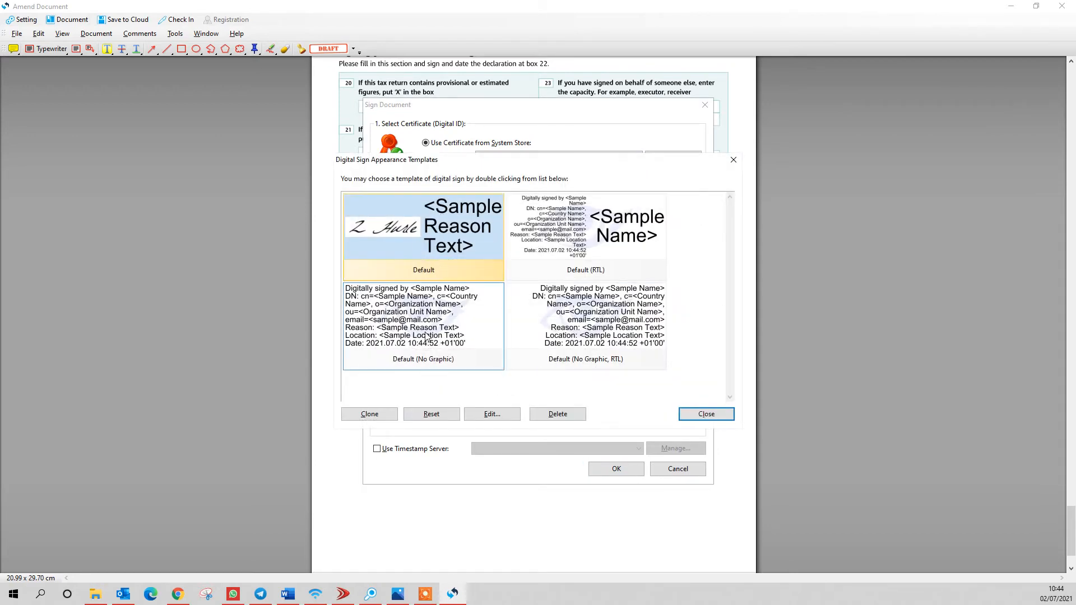
pyautogui.click(369, 415)
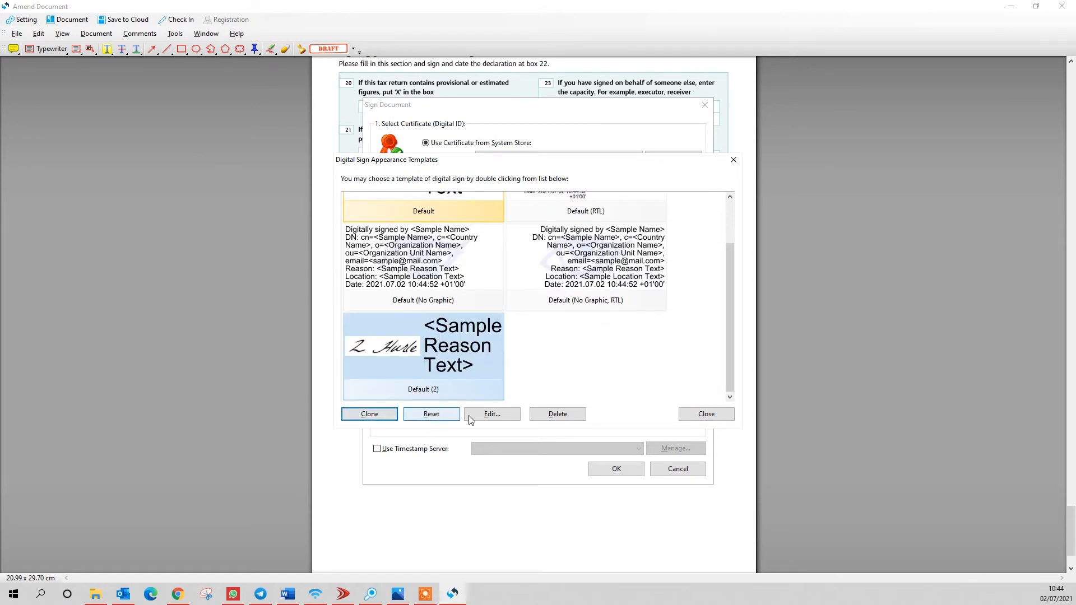
pyautogui.click(492, 415)
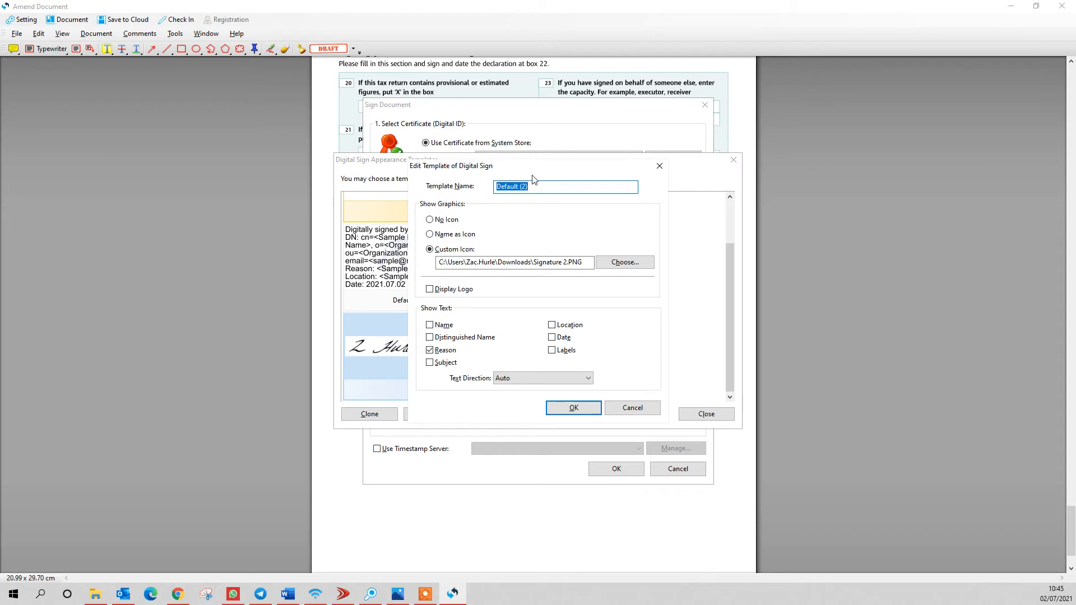
pyautogui.write('Shekhar')
# - Give the new template the signer's signature PNG from Downloads and save it
pyautogui.click(624, 262)
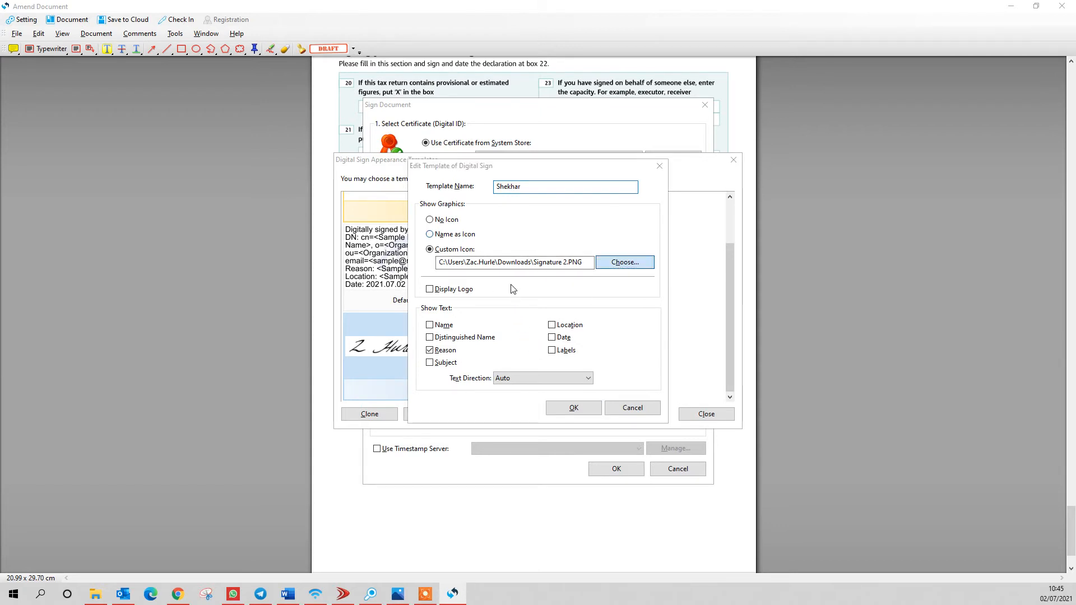
pyautogui.click(440, 327)
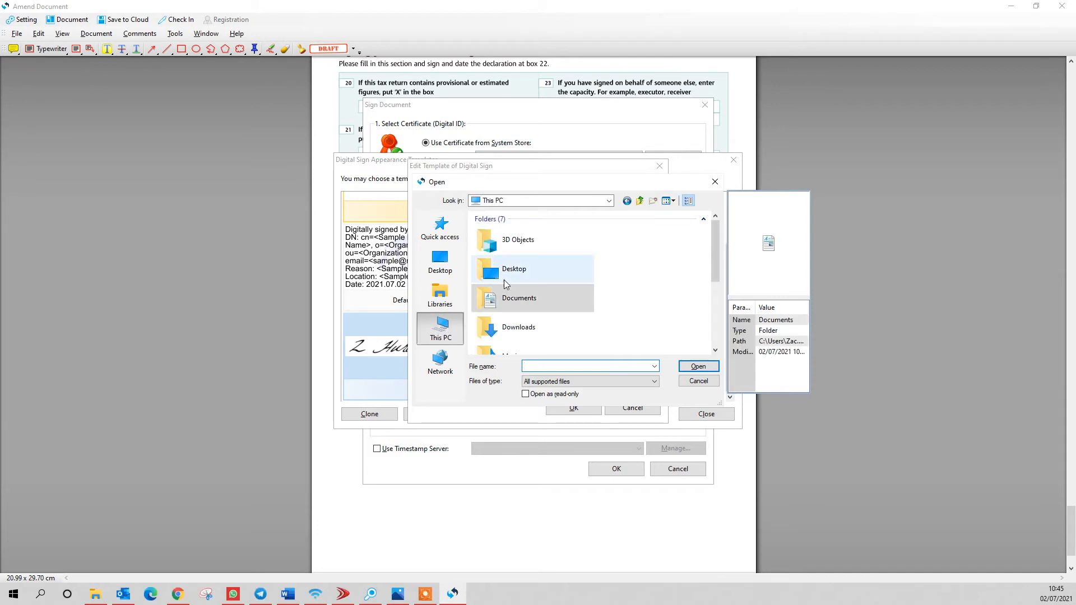
pyautogui.doubleClick(508, 327)
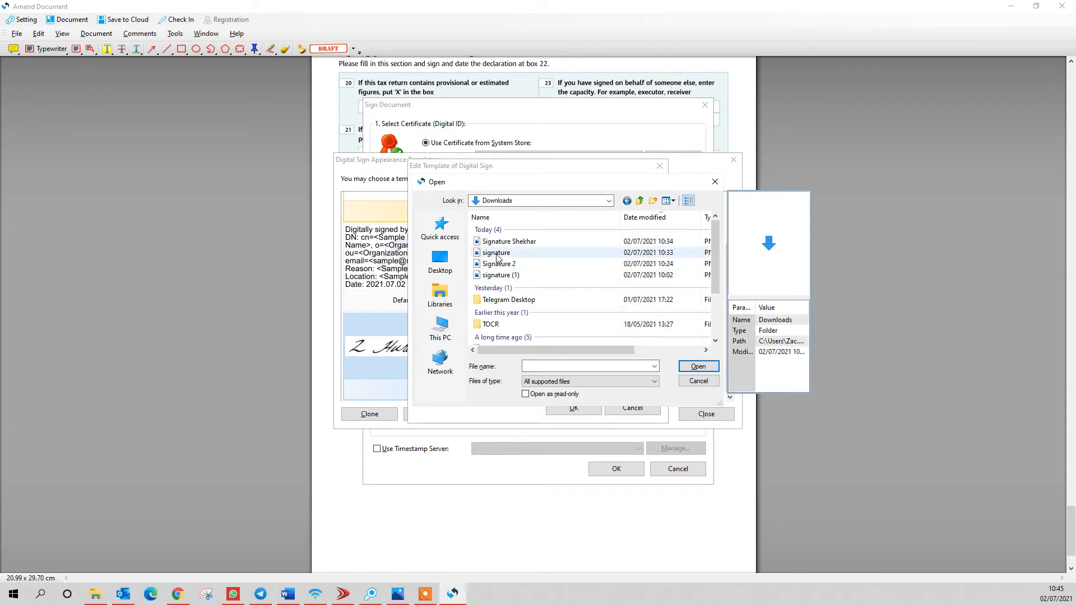
pyautogui.doubleClick(494, 242)
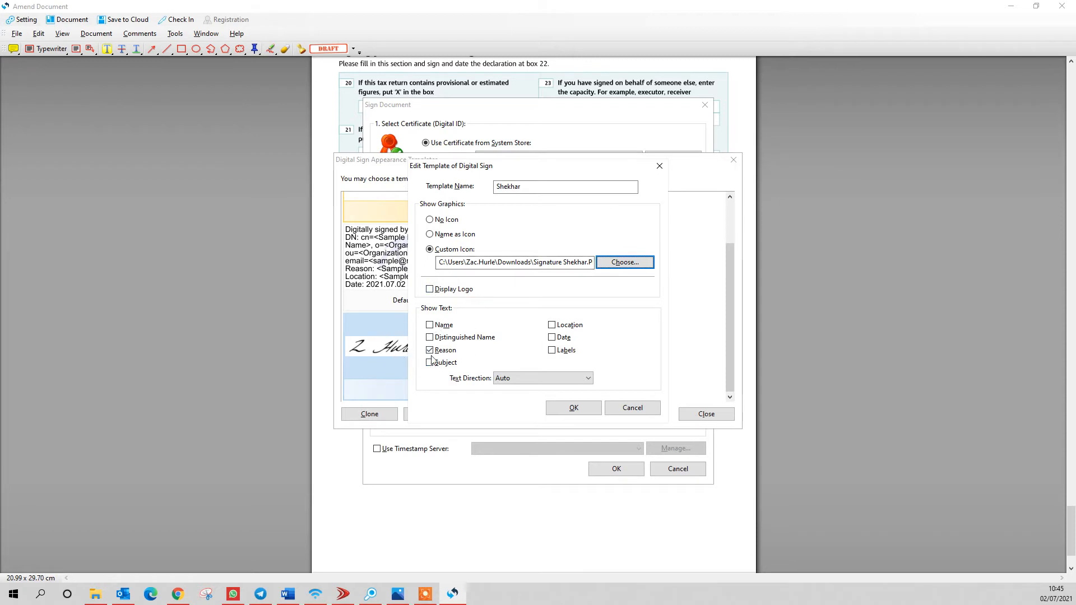
pyautogui.click(569, 412)
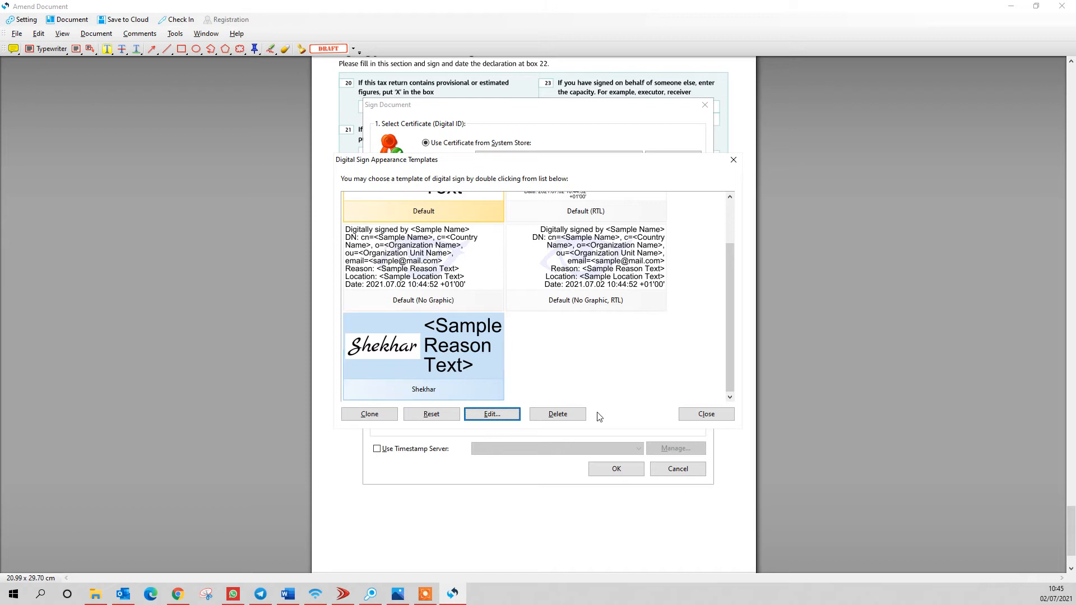
pyautogui.click(695, 415)
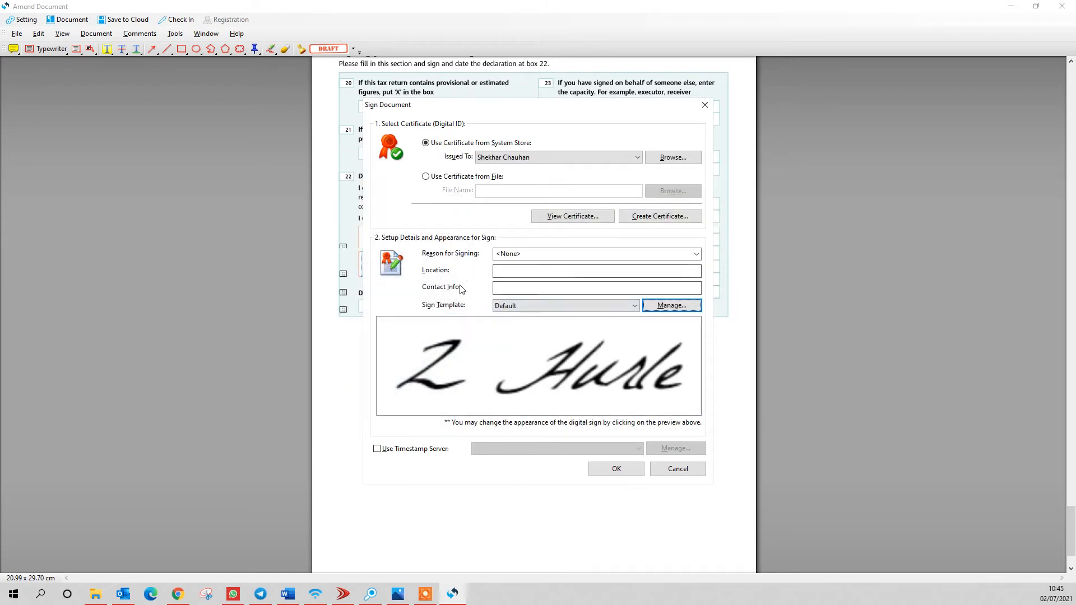
pyautogui.click(621, 310)
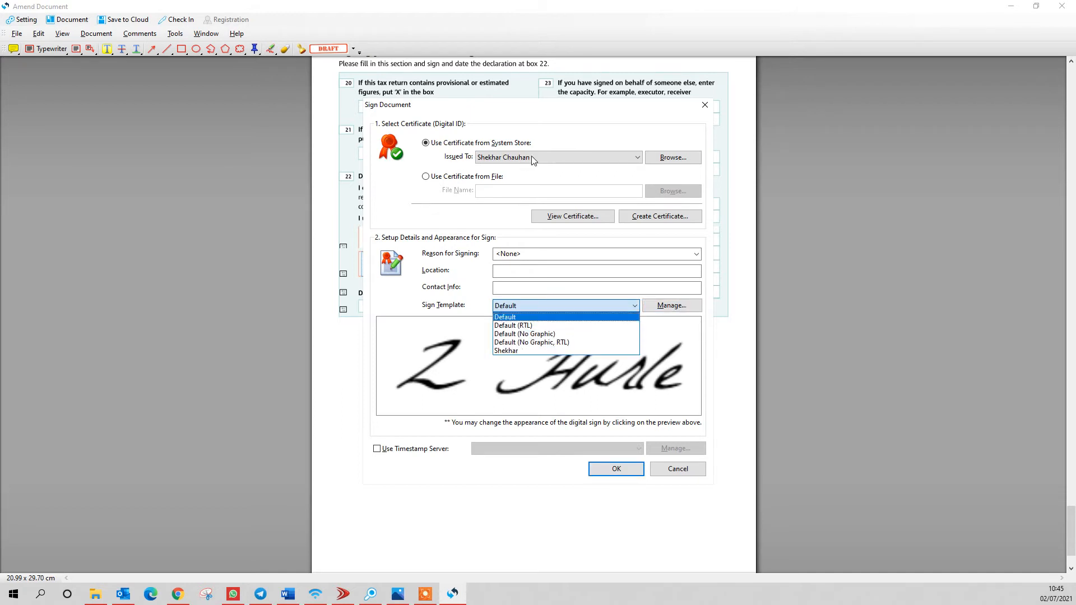
pyautogui.click(537, 352)
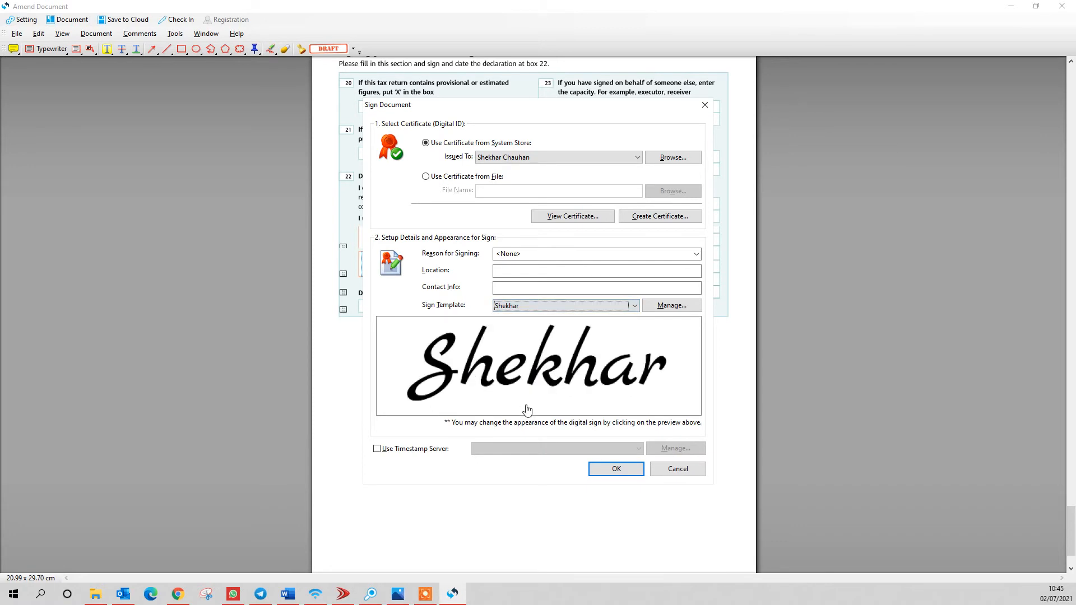
pyautogui.click(615, 470)
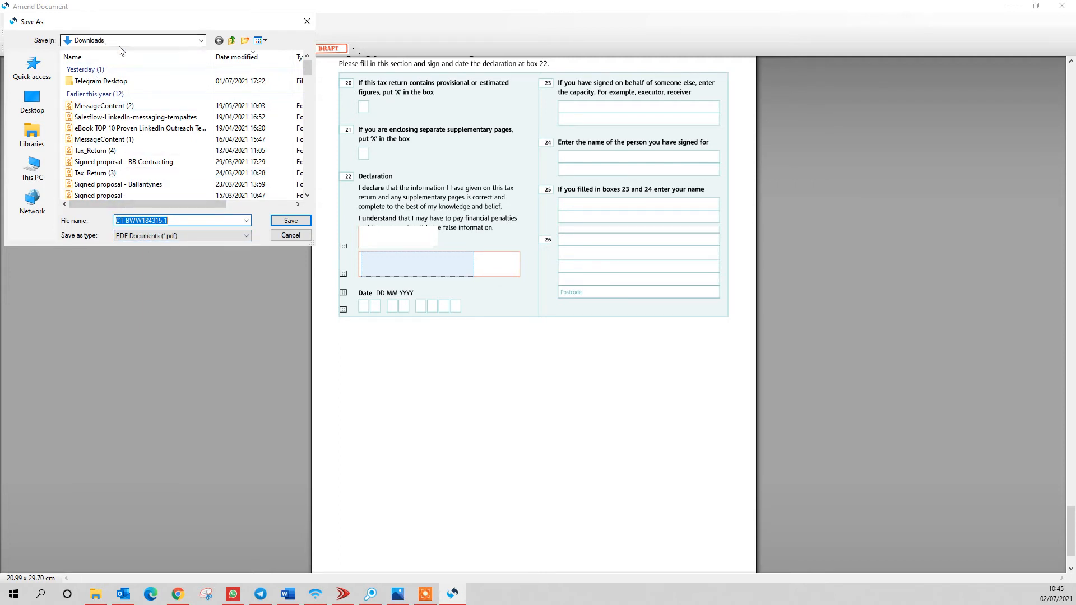
pyautogui.click(28, 178)
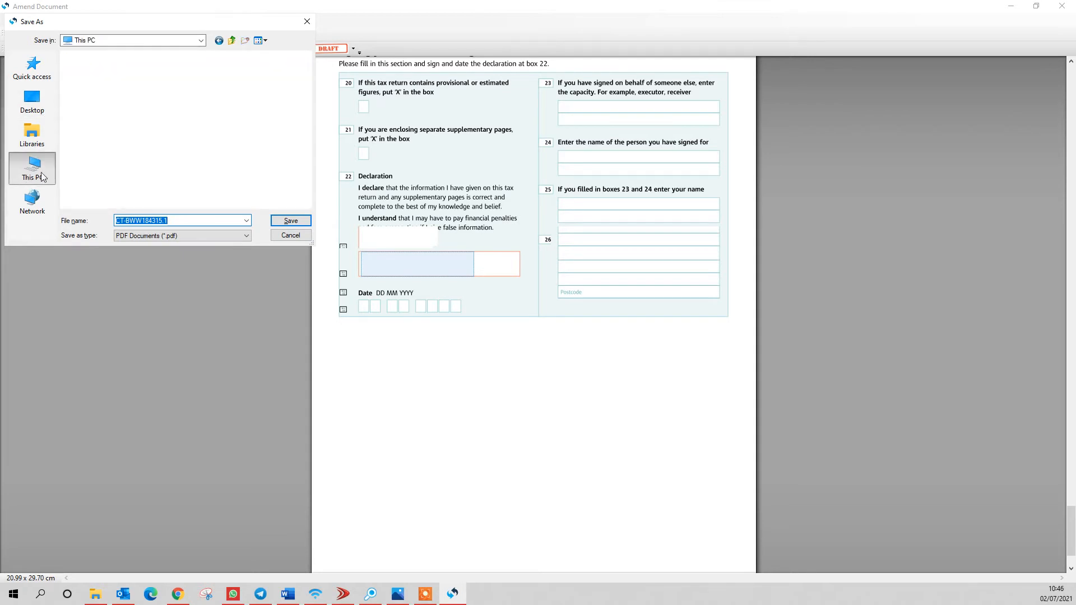
pyautogui.click(107, 143)
pyautogui.doubleClick(107, 143)
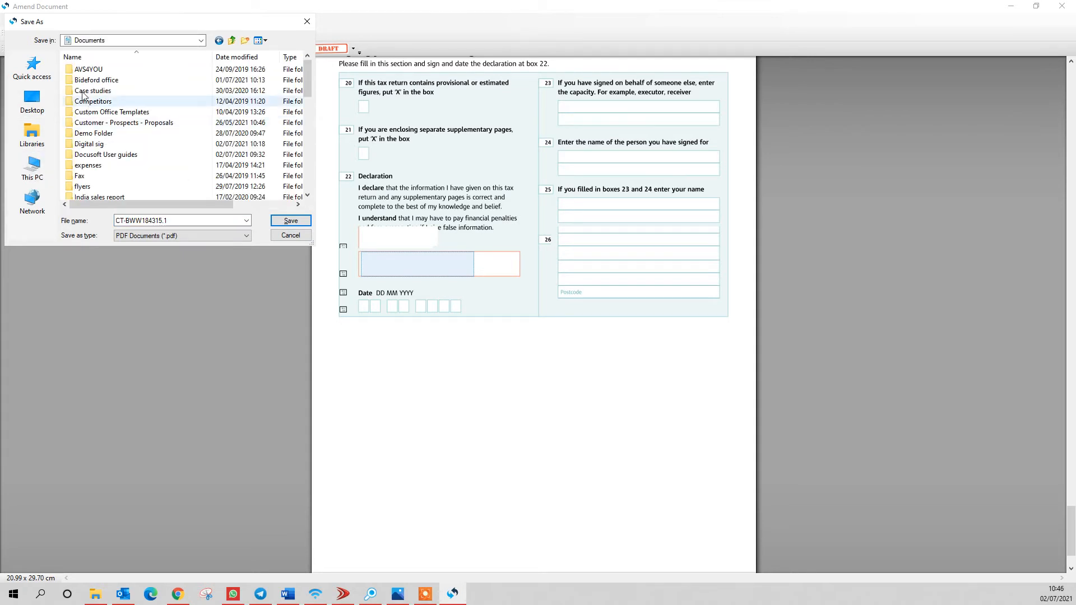
pyautogui.doubleClick(93, 144)
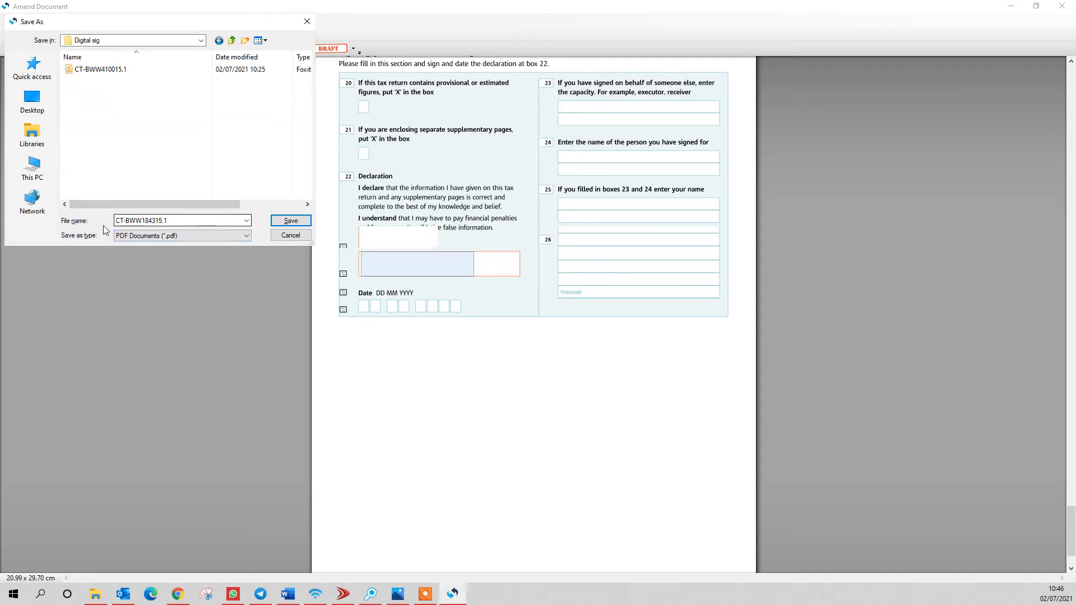
pyautogui.click(276, 221)
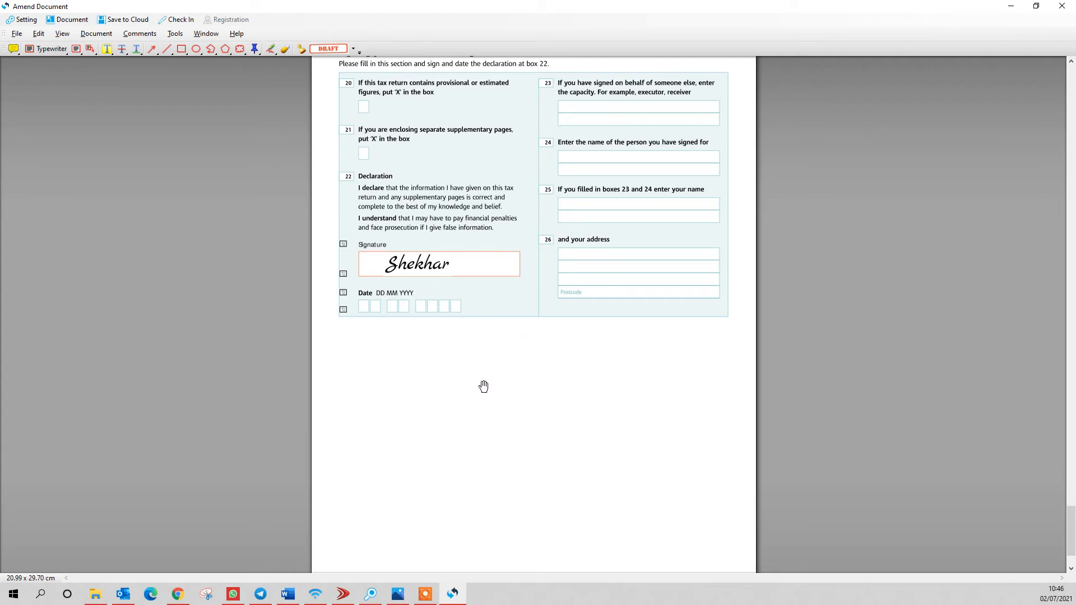
pyautogui.click(421, 271)
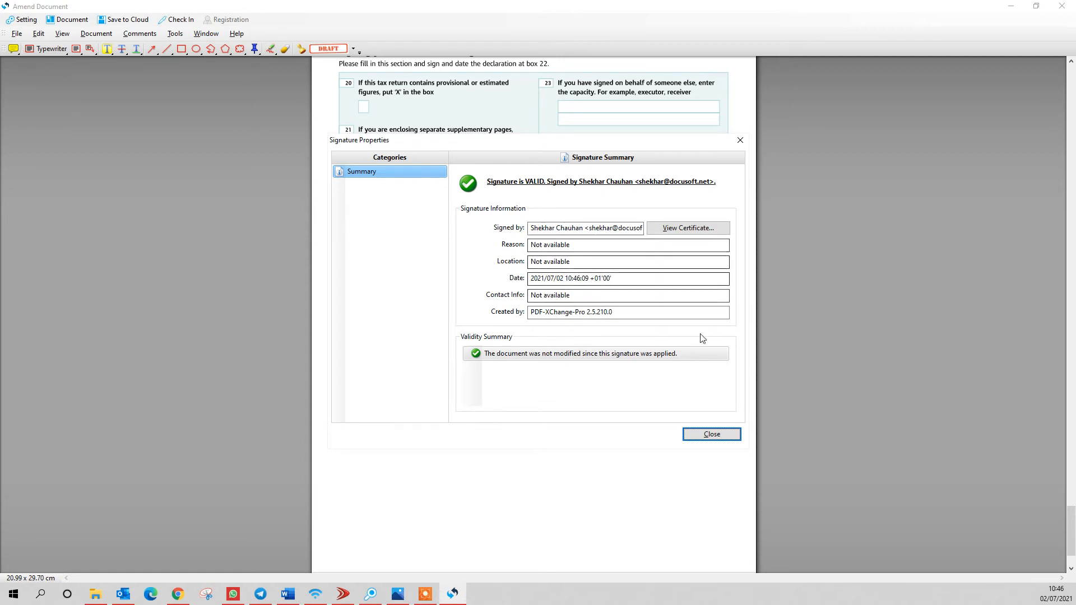
pyautogui.click(741, 141)
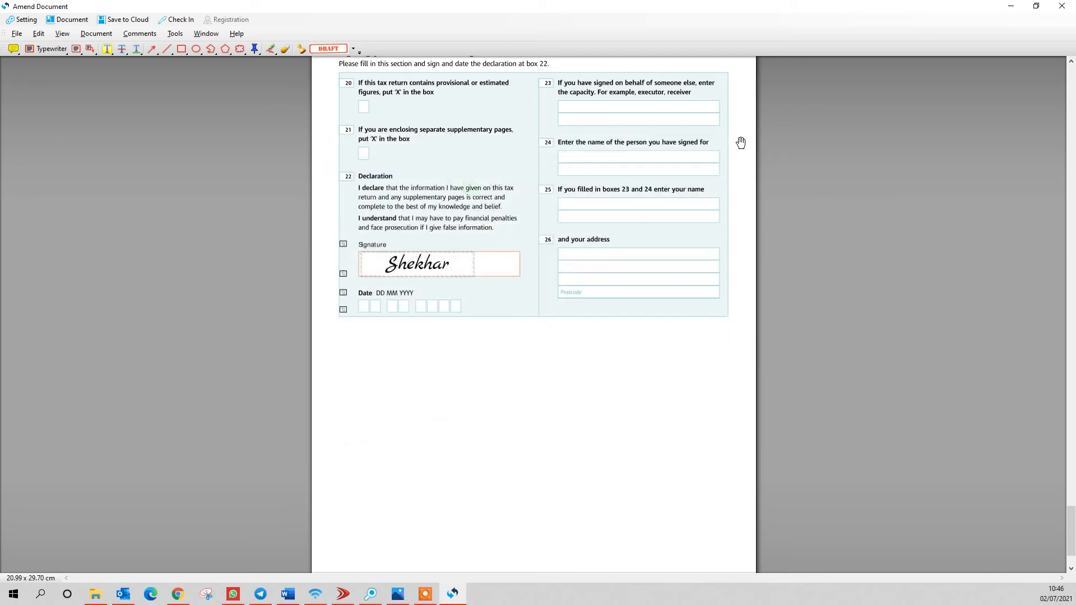
pyautogui.click(418, 355)
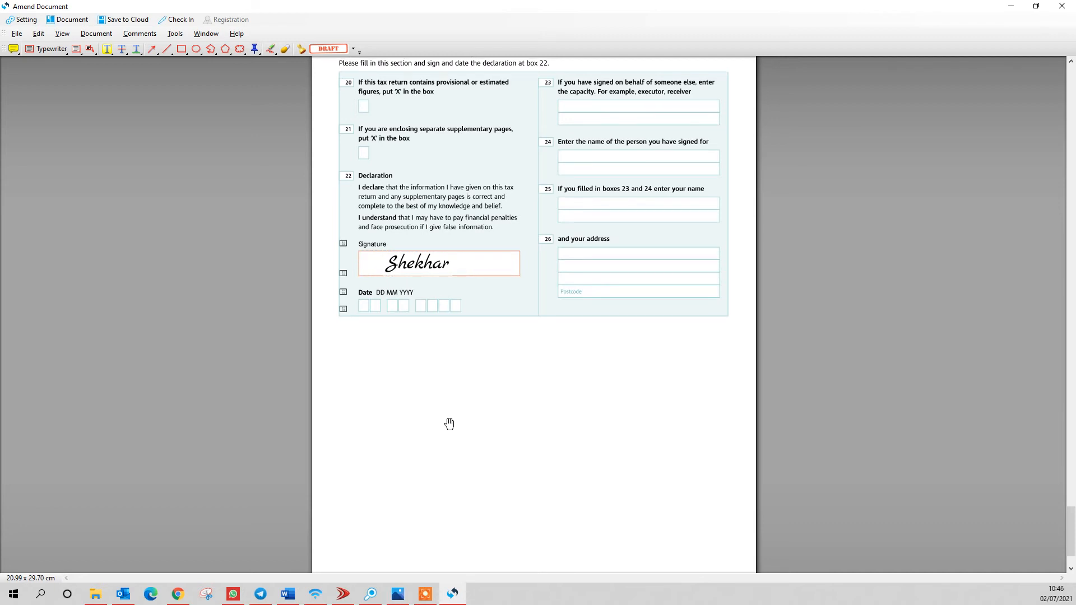
# - Place a second signature field below the Date row using the second signer's certificate
pyautogui.click(96, 34)
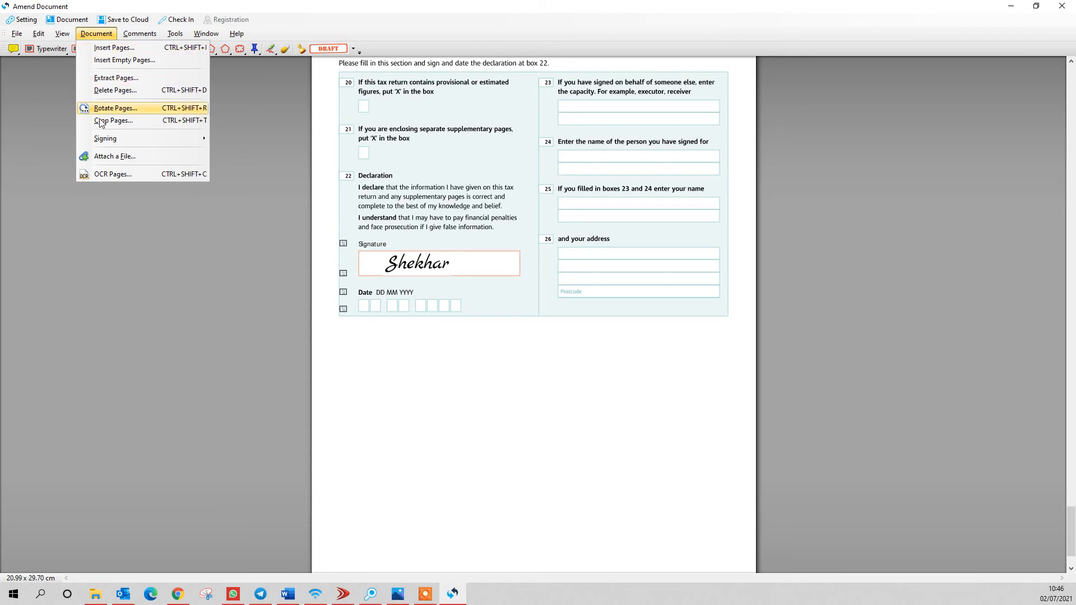
pyautogui.moveTo(126, 139)
pyautogui.click(242, 140)
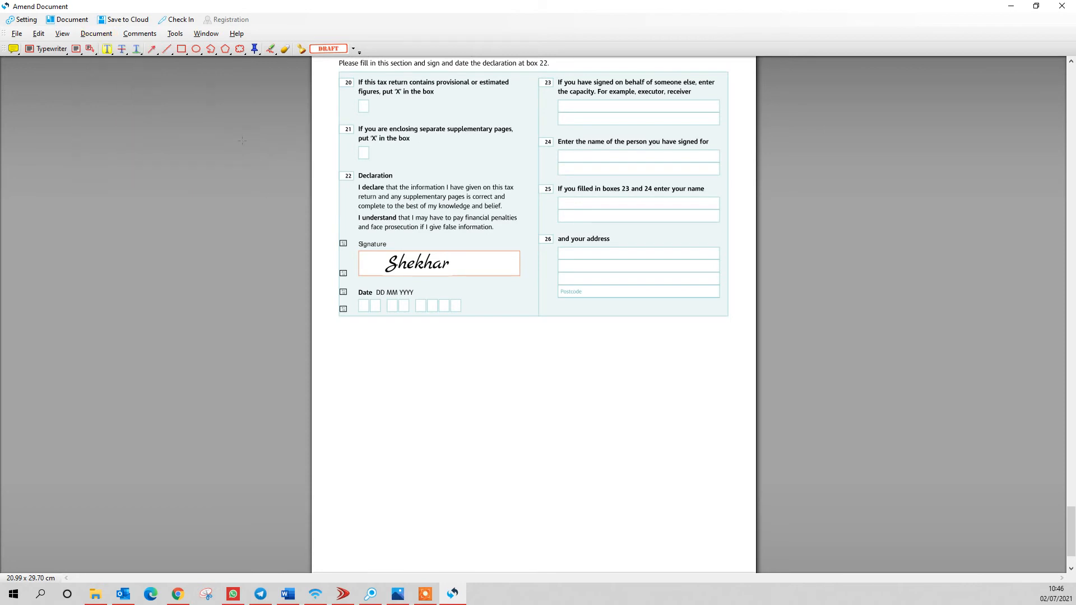
pyautogui.click(365, 338)
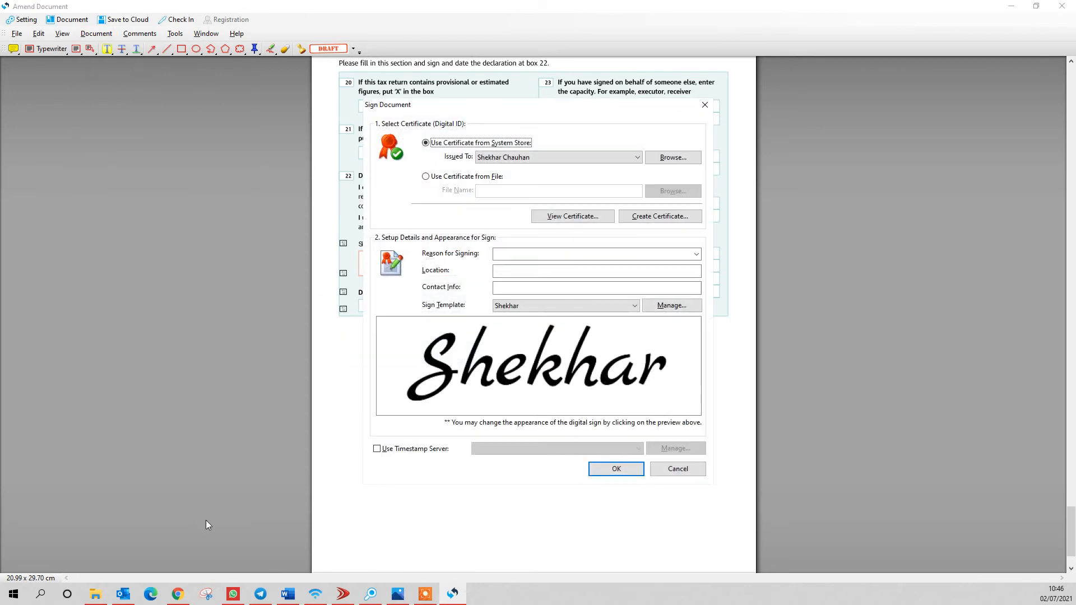
pyautogui.click(513, 158)
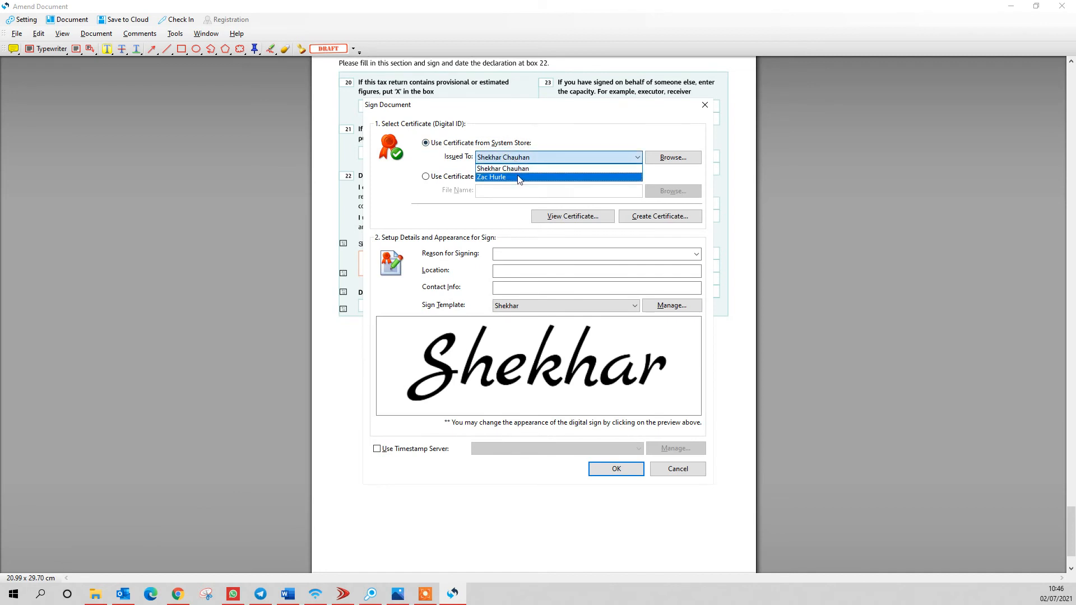
pyautogui.click(505, 172)
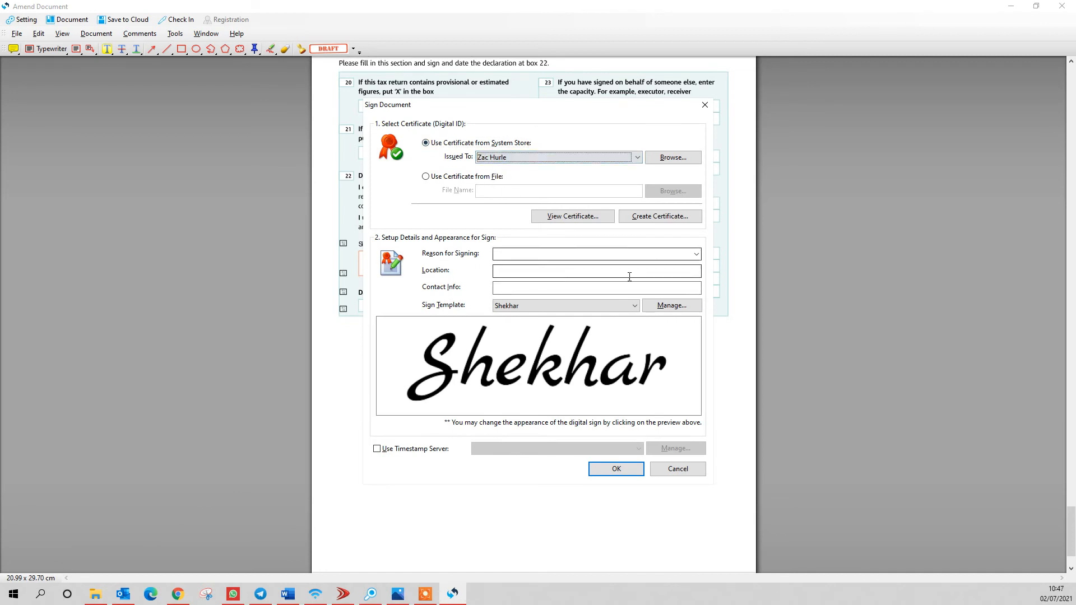
pyautogui.click(632, 306)
pyautogui.click(572, 323)
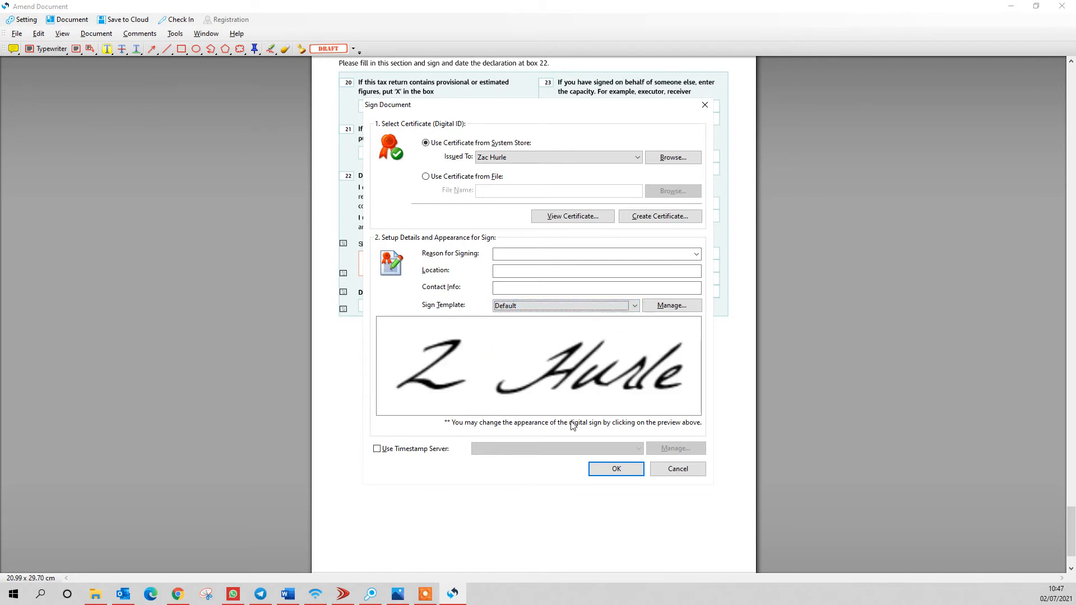
pyautogui.click(613, 469)
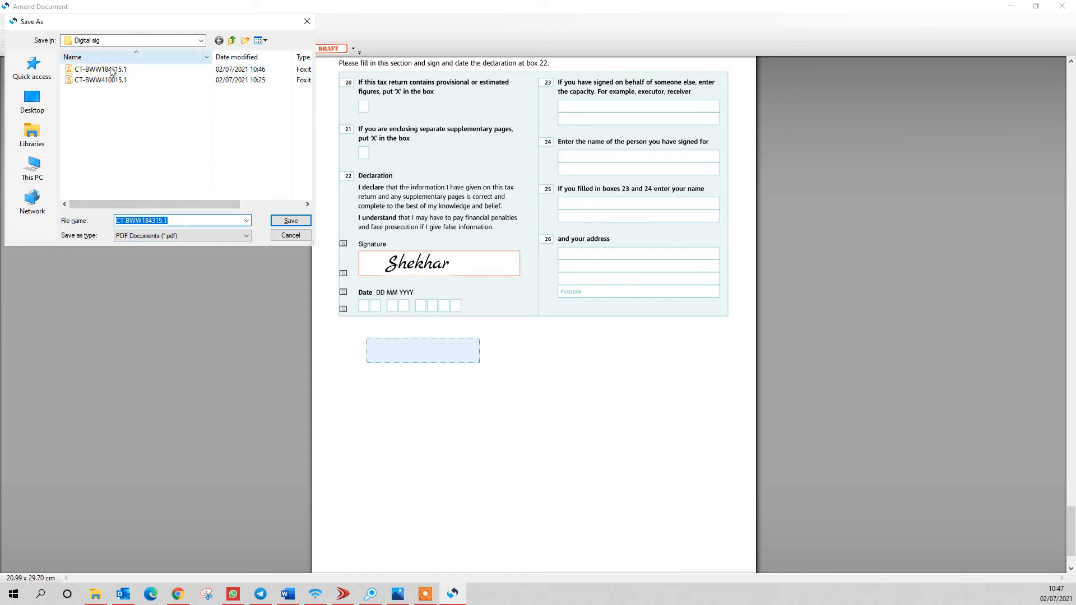
pyautogui.click(294, 222)
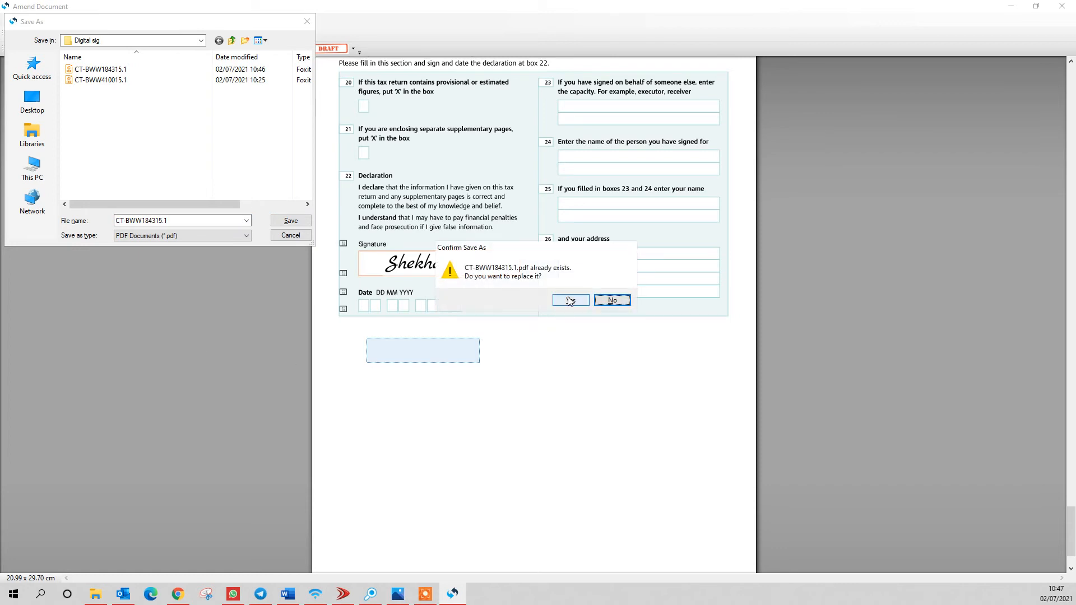
pyautogui.click(570, 301)
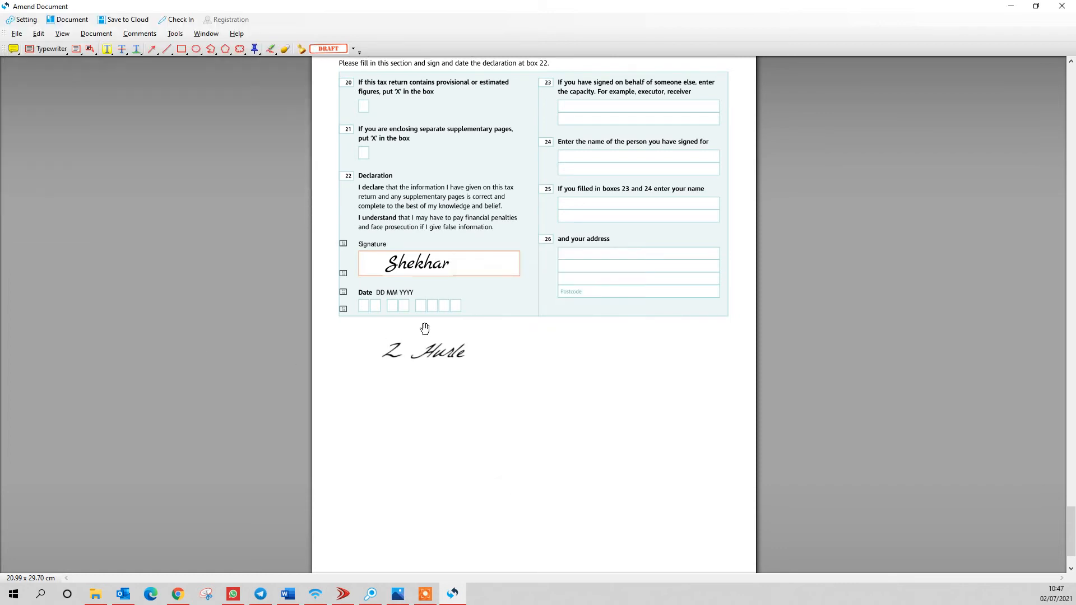
# - Verify the second signature is valid, check the return back in, and close the editor
pyautogui.click(422, 354)
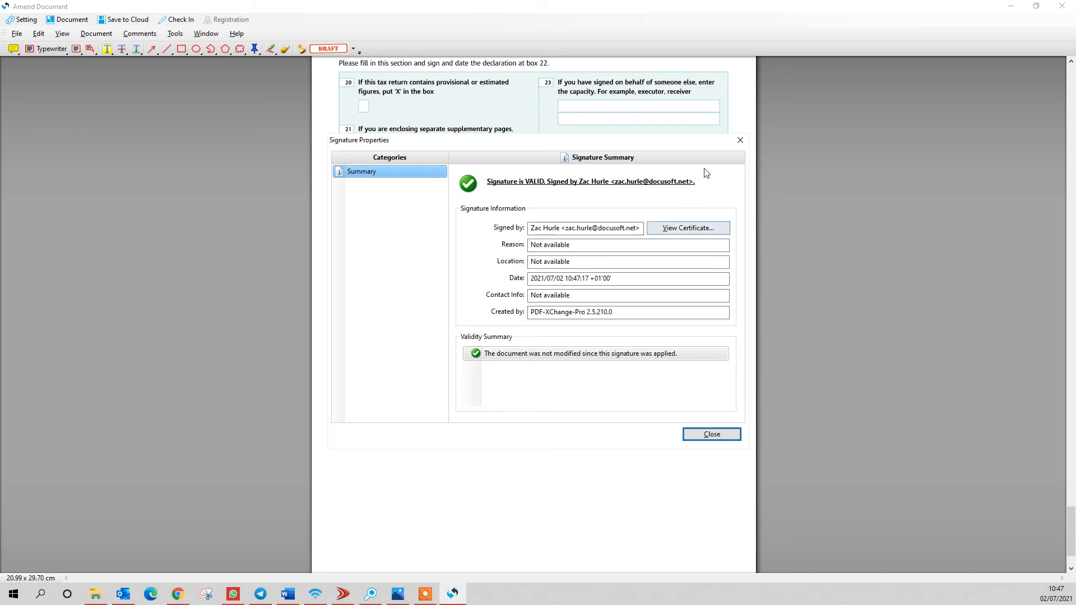
pyautogui.click(741, 140)
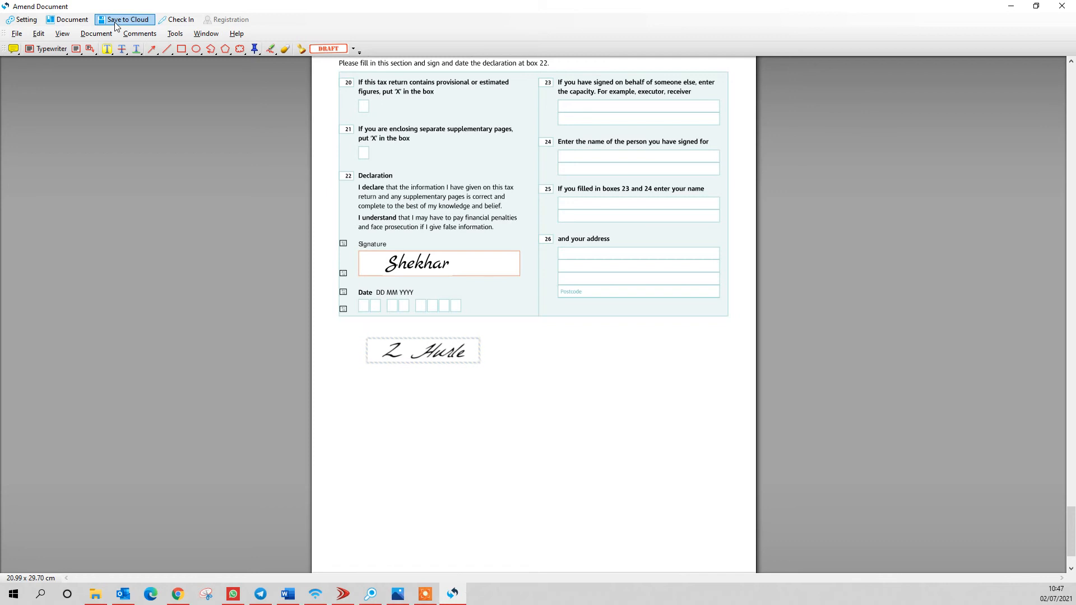
pyautogui.click(168, 23)
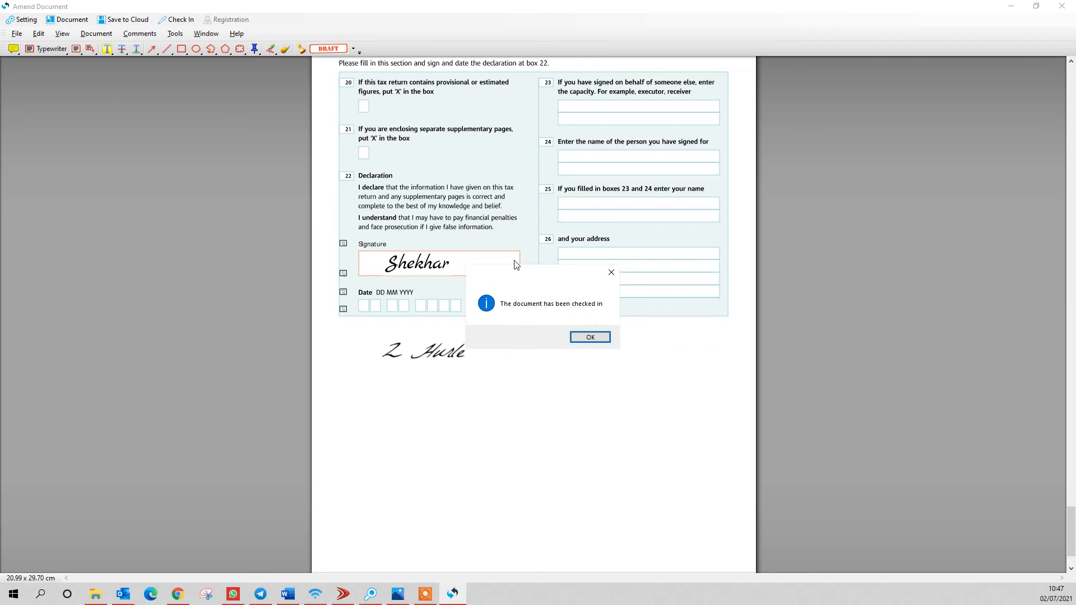
pyautogui.click(587, 339)
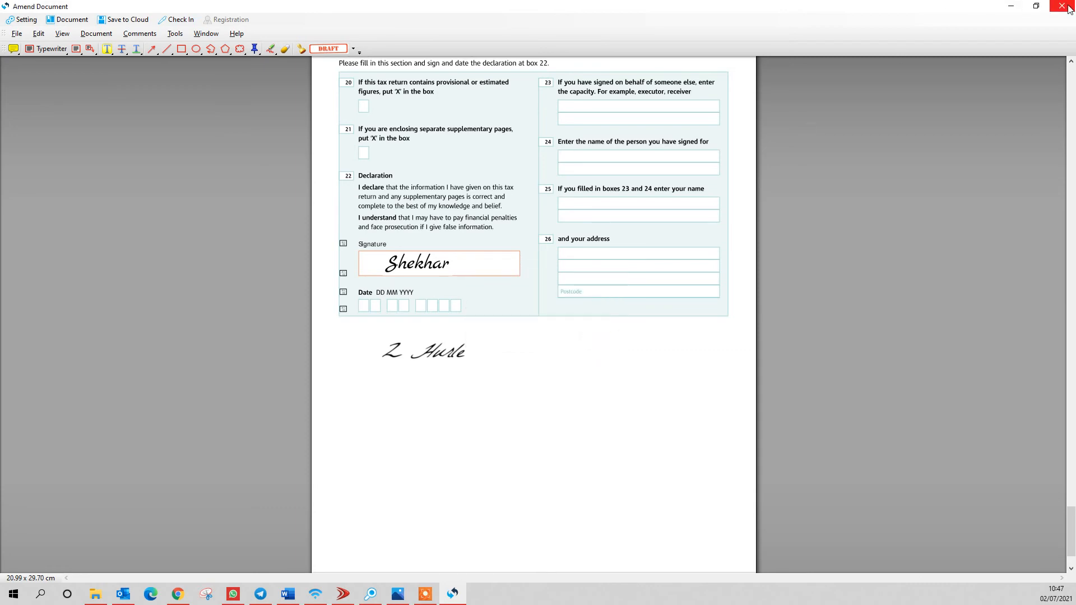
pyautogui.click(1063, 10)
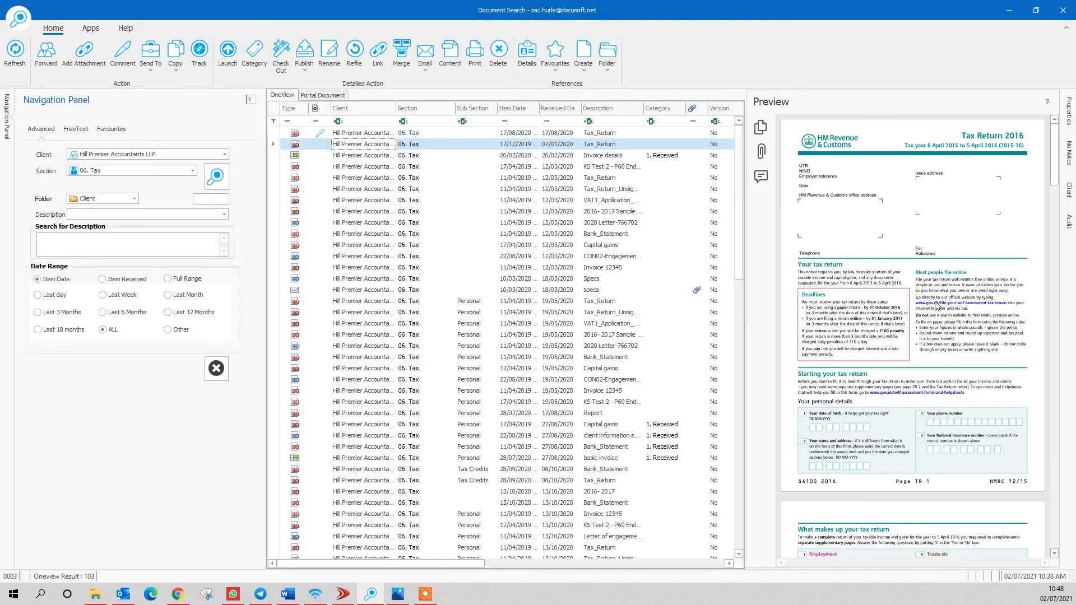
# - Search for Hill Premier Accountants LLP documents in the 06. Tax section
pyautogui.click(14, 53)
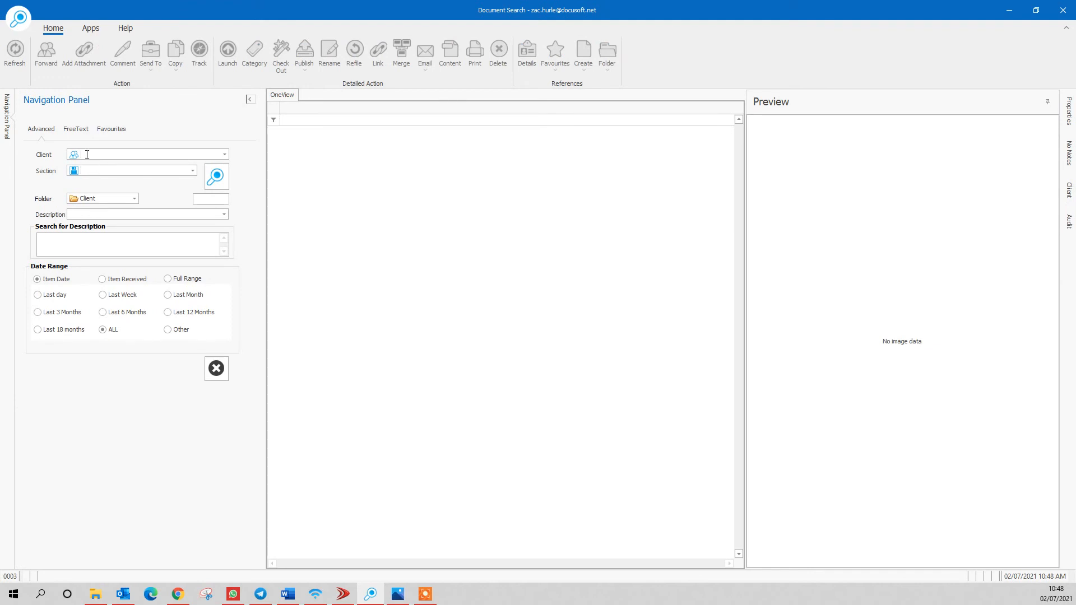
pyautogui.click(87, 155)
pyautogui.write('hill')
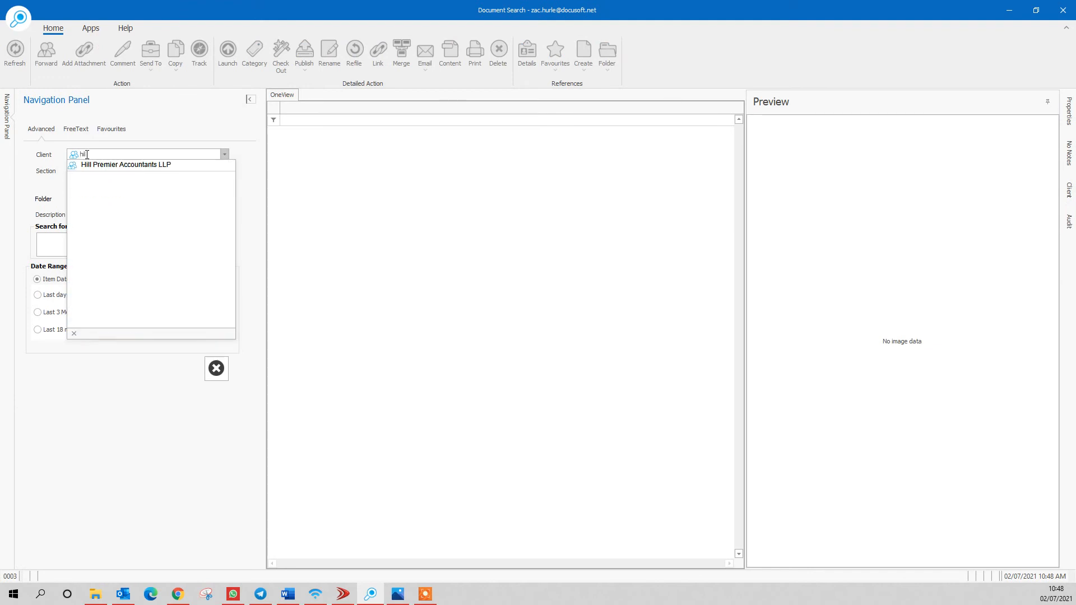
pyautogui.click(98, 165)
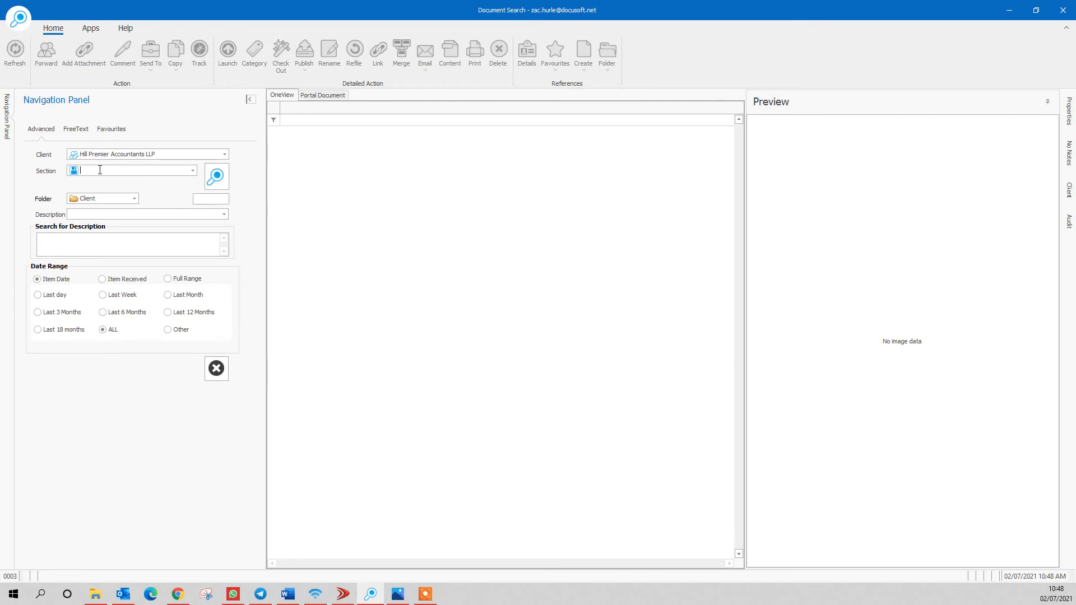
pyautogui.write('tax')
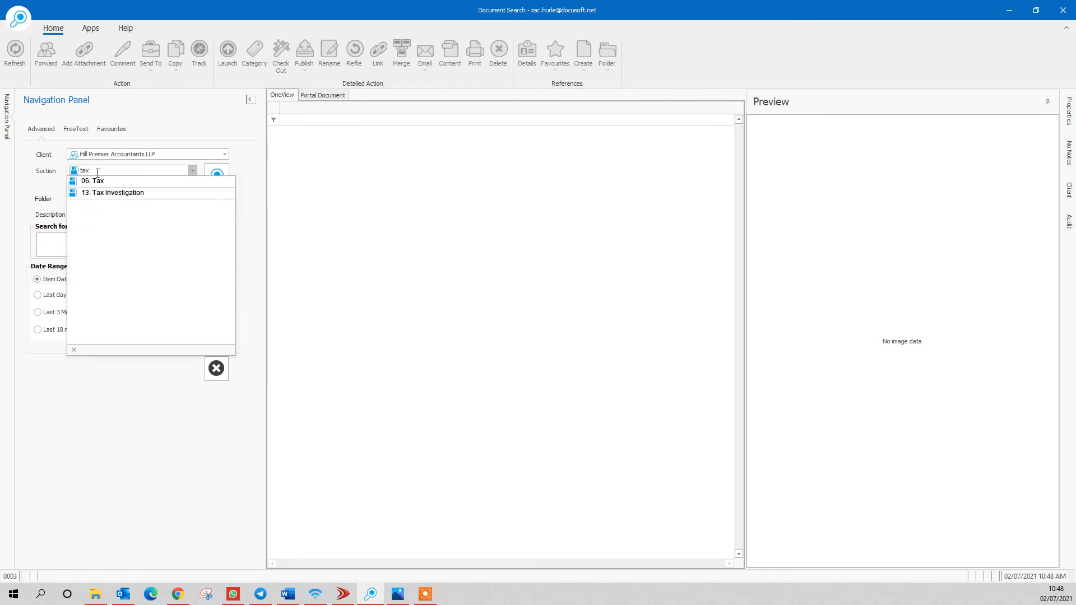
pyautogui.click(100, 181)
pyautogui.click(214, 178)
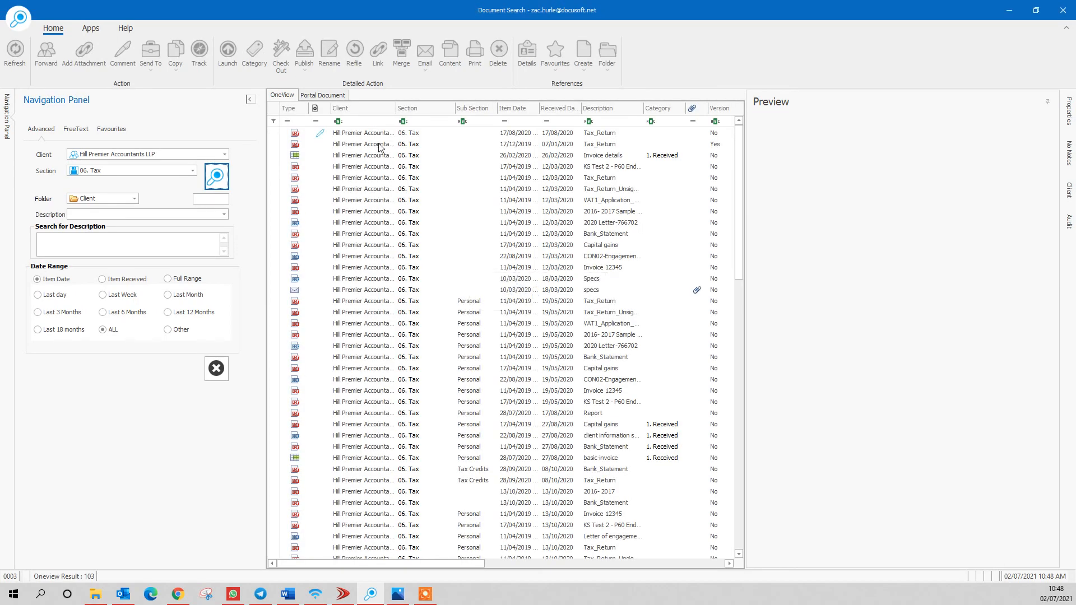
# - Preview the 17/12/2019 Tax_Return showing both signatures and launch its original file
pyautogui.click(378, 145)
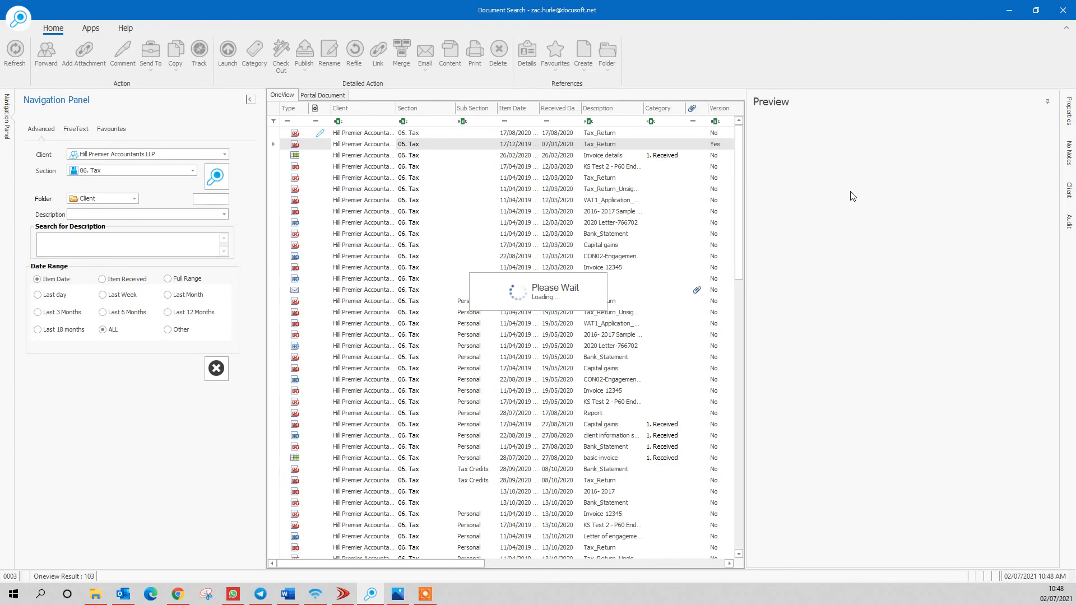
pyautogui.scroll(-10, 852, 196)
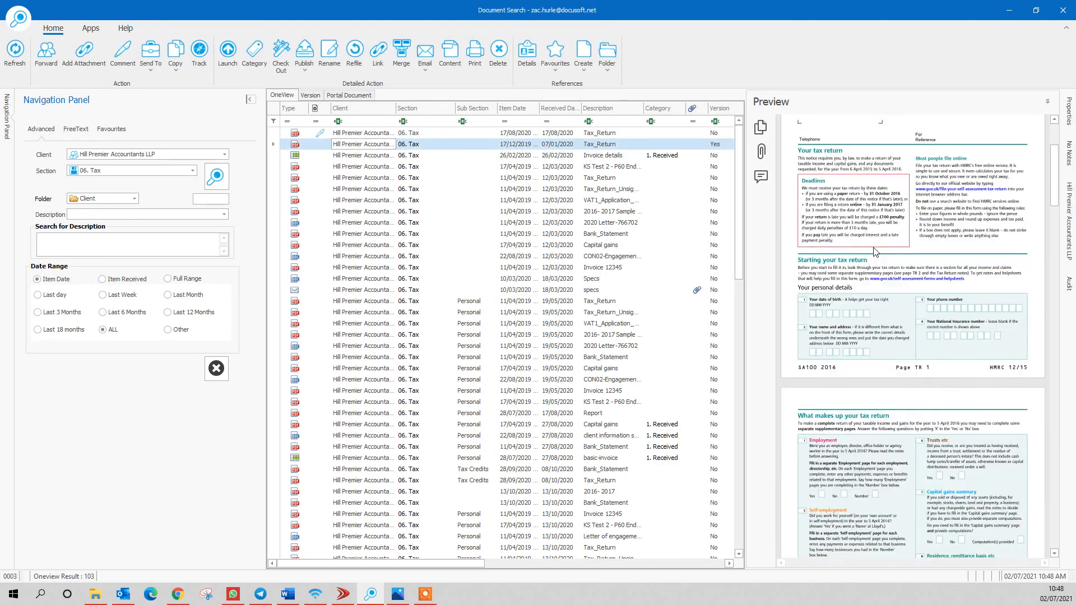
pyautogui.moveTo(1053, 186)
pyautogui.mouseDown()
pyautogui.moveTo(1041, 255)
pyautogui.moveTo(1041, 547)
pyautogui.mouseUp()
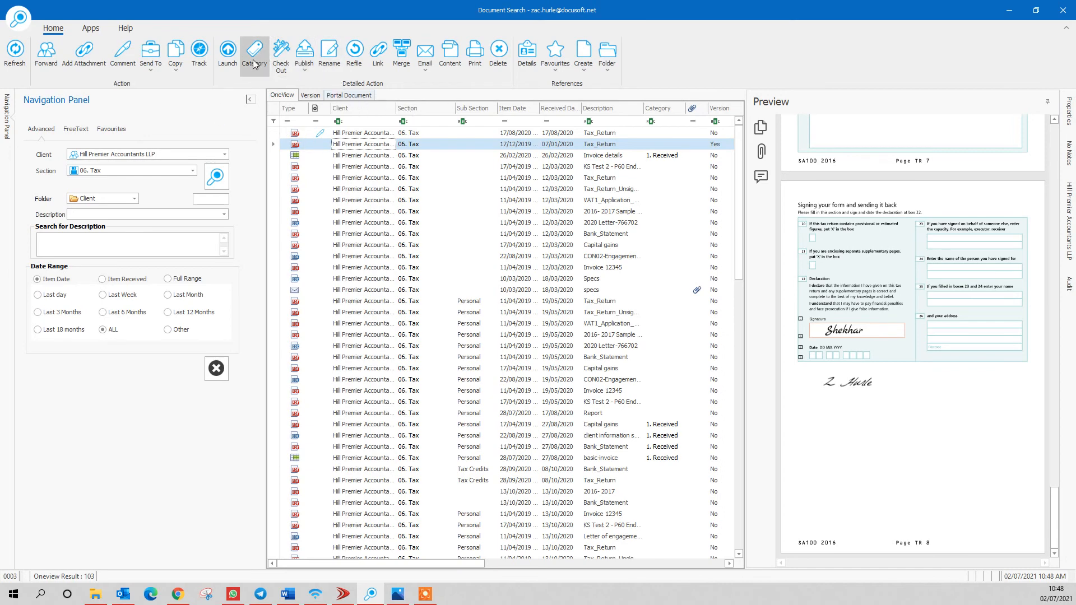
pyautogui.click(230, 60)
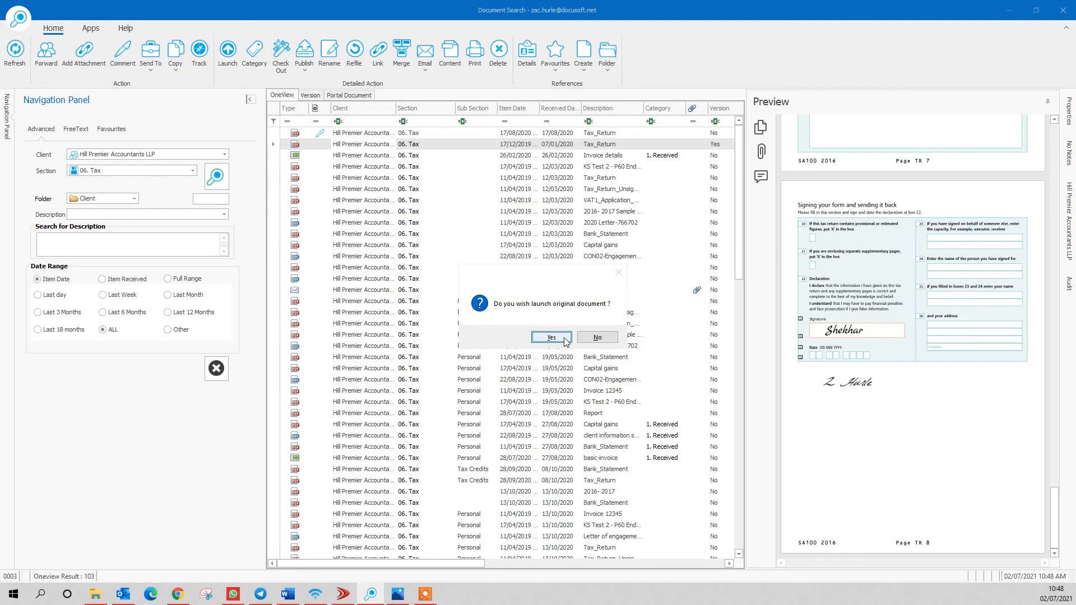
# - Open the original 184315.pdf in Foxit Reader and scroll down to the declaration page
pyautogui.click(552, 338)
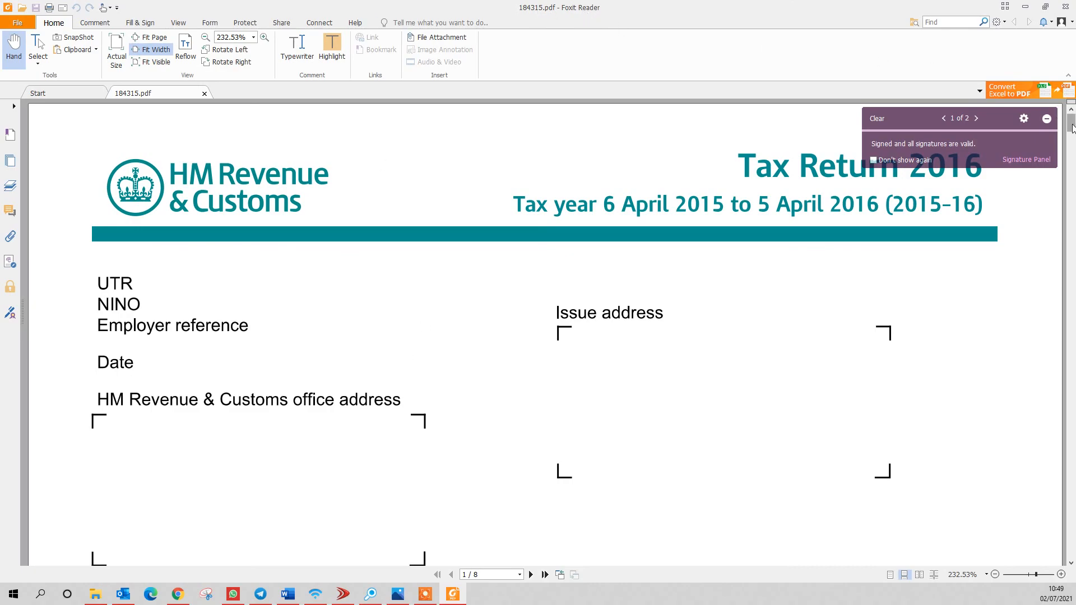
pyautogui.moveTo(1072, 128); pyautogui.dragTo(1013, 335)
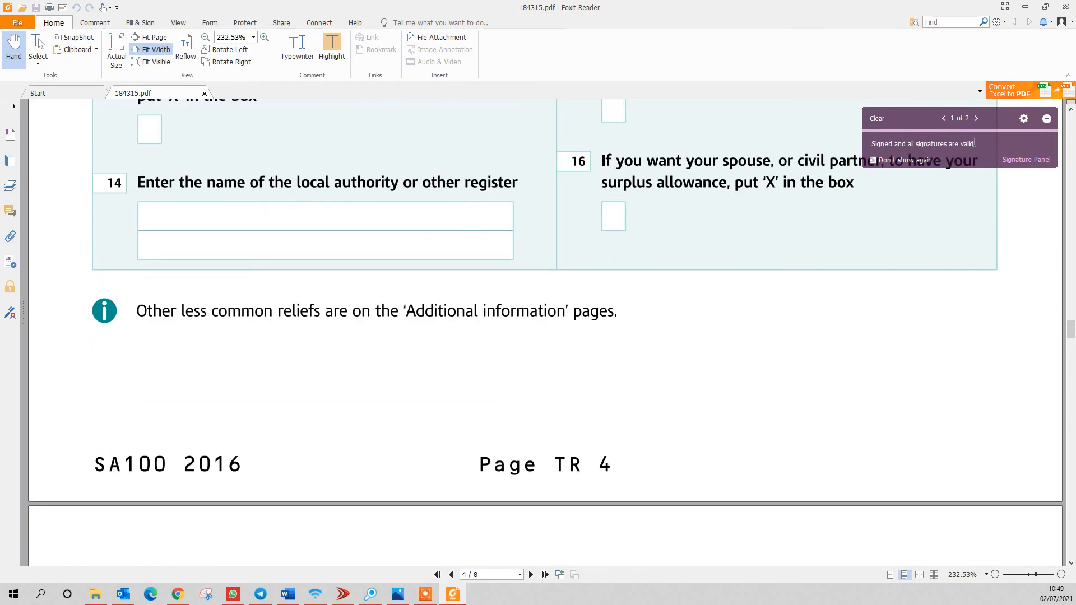
pyautogui.moveTo(1071, 331)
pyautogui.mouseDown()
pyautogui.moveTo(1047, 414)
pyautogui.moveTo(1065, 448)
pyautogui.moveTo(1038, 480)
pyautogui.moveTo(1042, 541)
pyautogui.mouseUp()
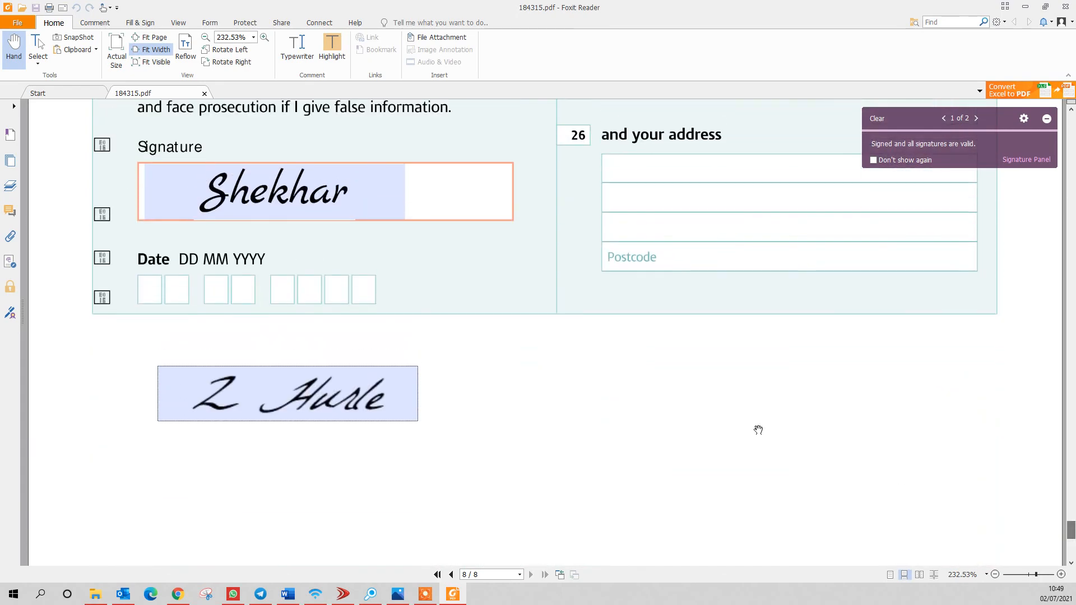
# - Confirm the box 22 signature reports as valid, then close Foxit Reader
pyautogui.click(306, 209)
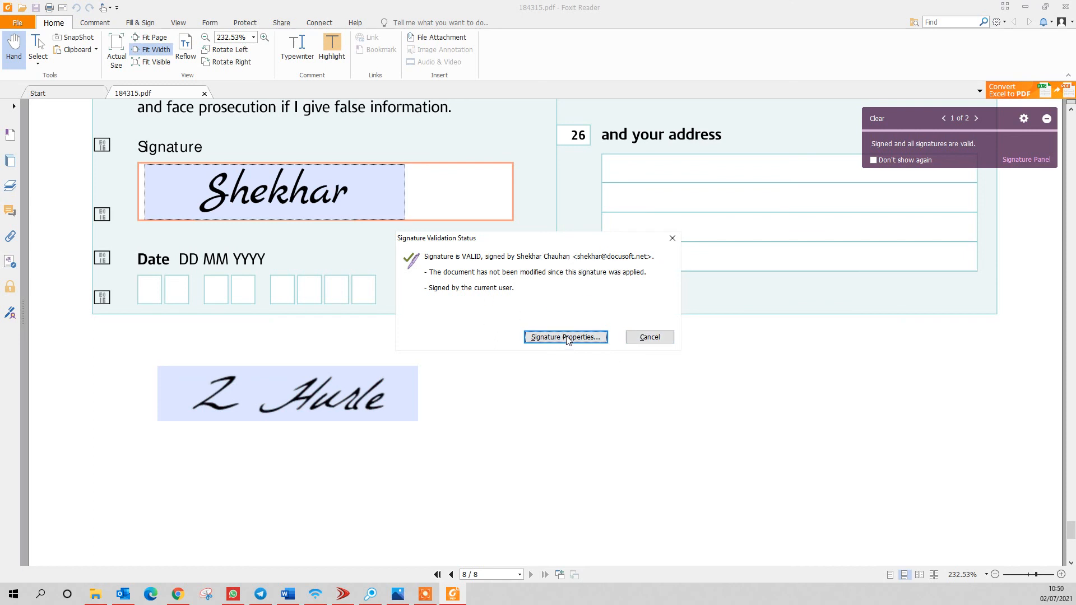
pyautogui.click(672, 238)
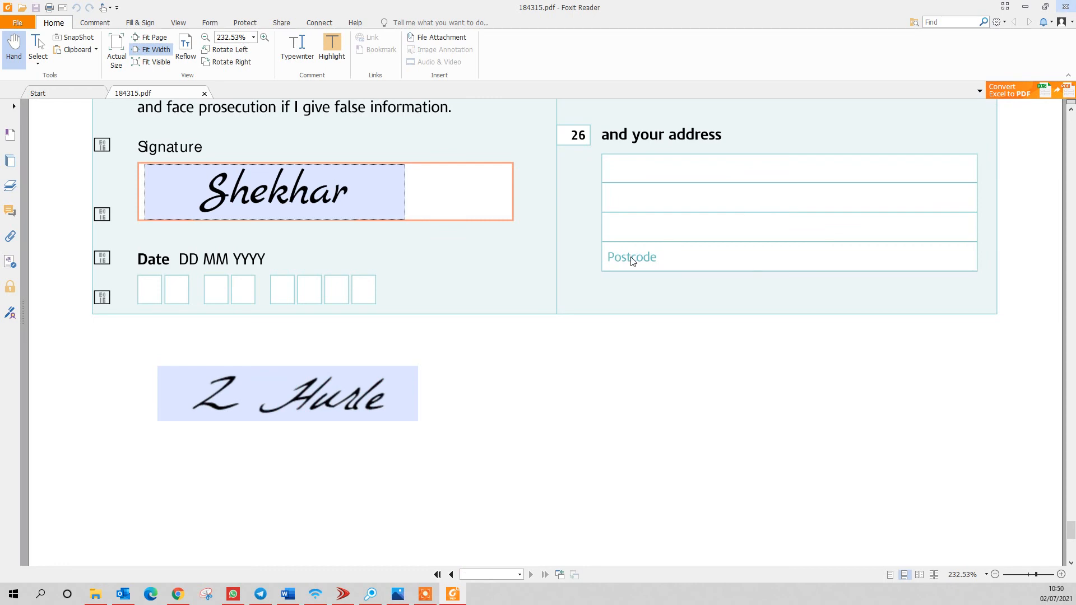
pyautogui.hotkey('alt', 'F4')
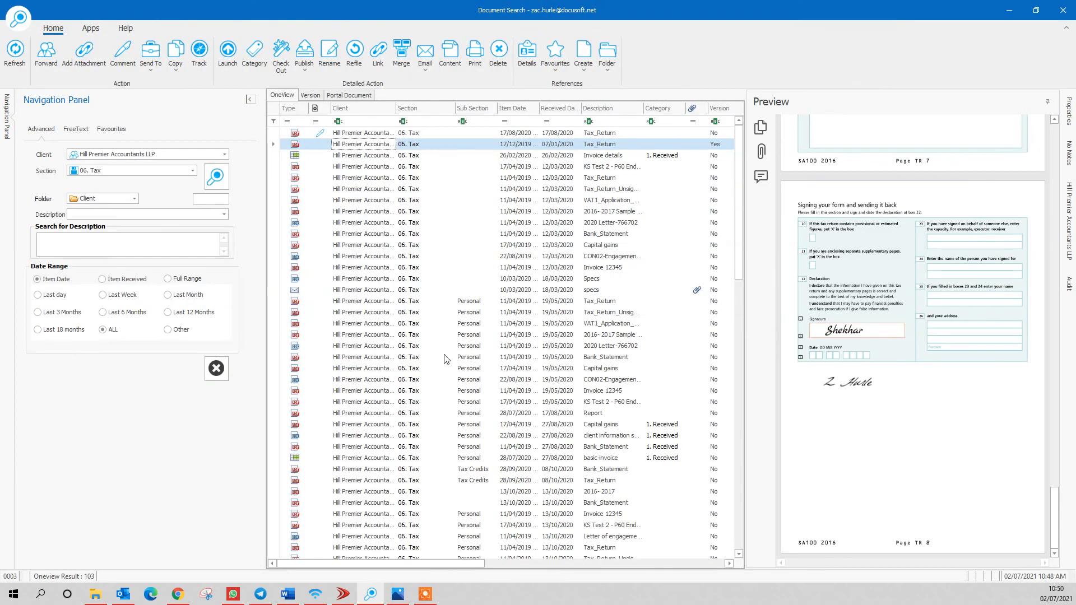